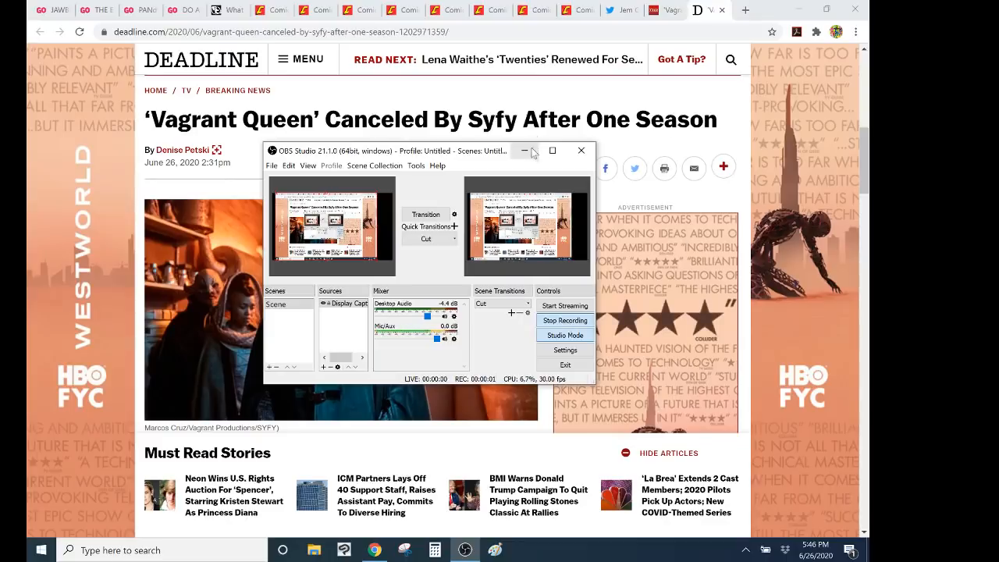
# Minimize the OBS Studio recorder window so the browser content is fully visible
pyautogui.click(524, 150)
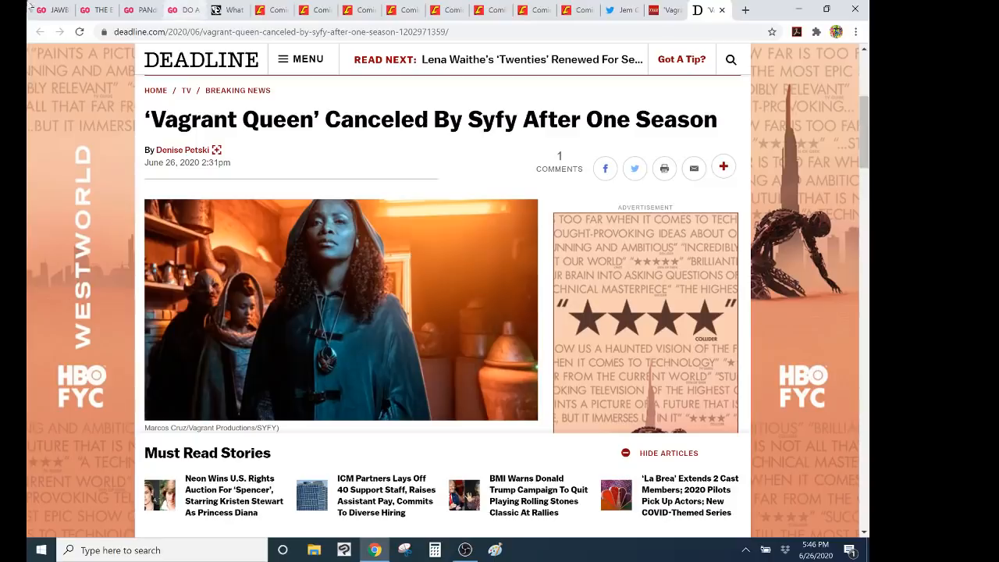
# View the Jawbreakers, Expendables Go To Hell, PANdemIC and Do As You're Told campaigns, then the Hollywood Reporter article
pyautogui.click(52, 11)
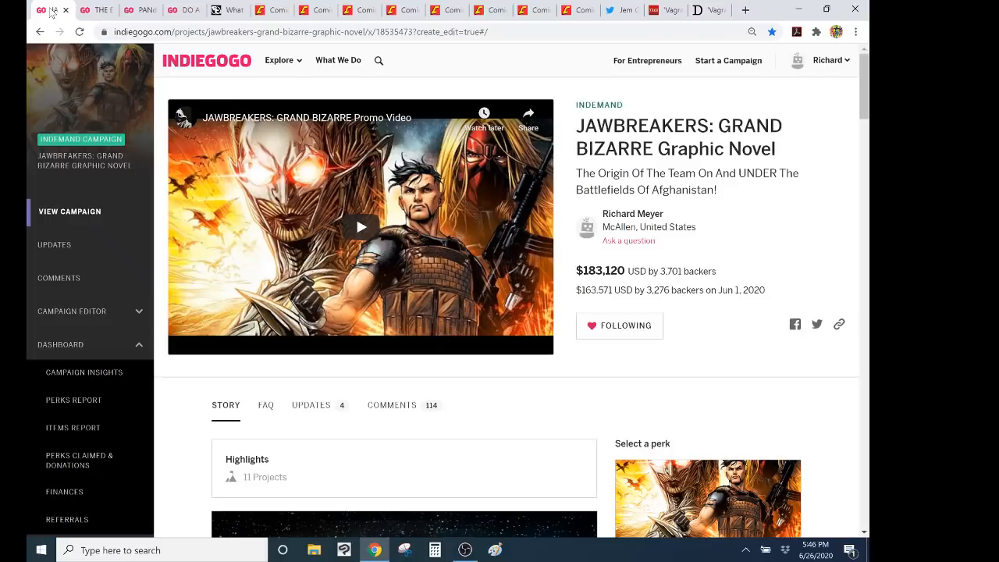
pyautogui.click(97, 10)
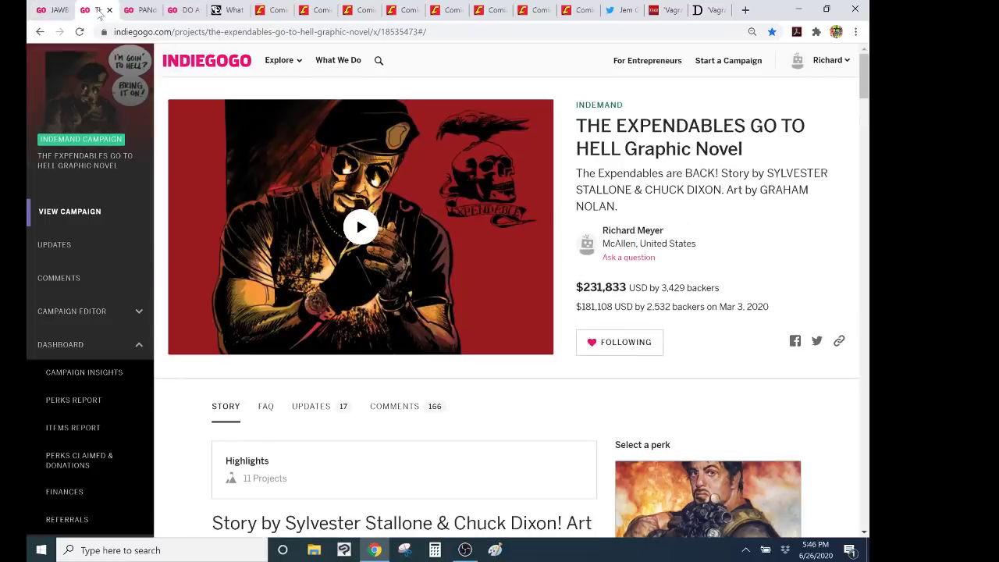
pyautogui.click(138, 10)
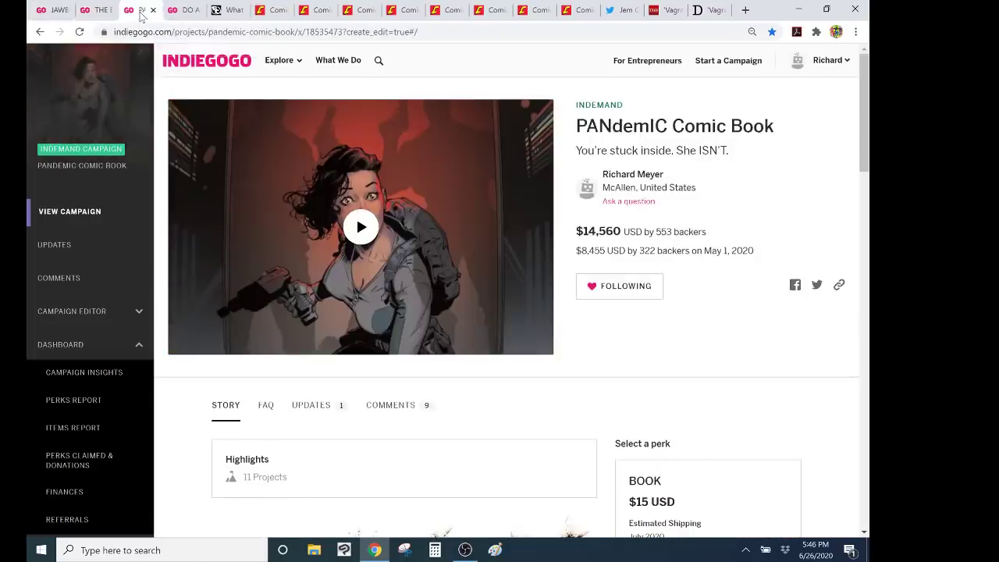
pyautogui.click(185, 10)
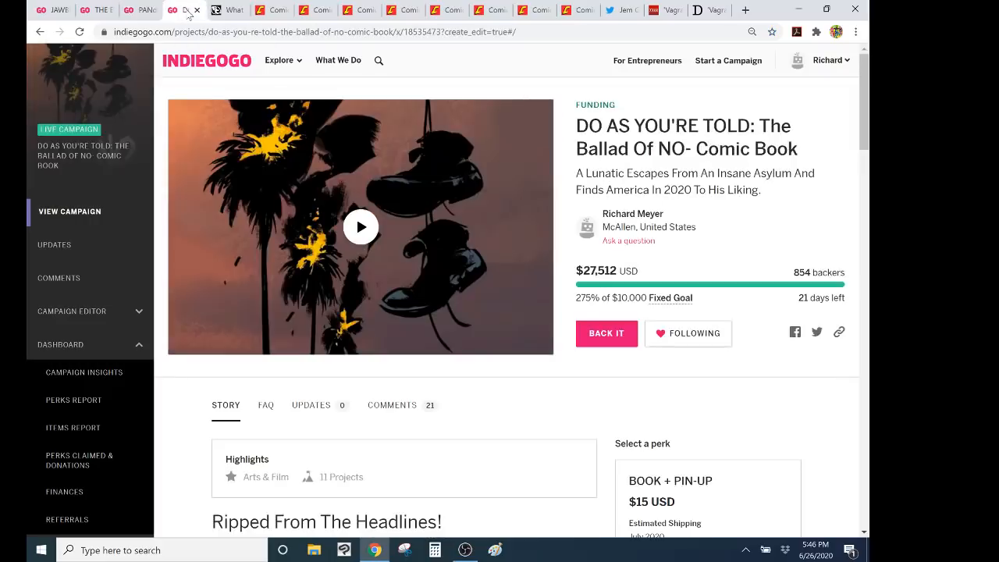
pyautogui.click(661, 10)
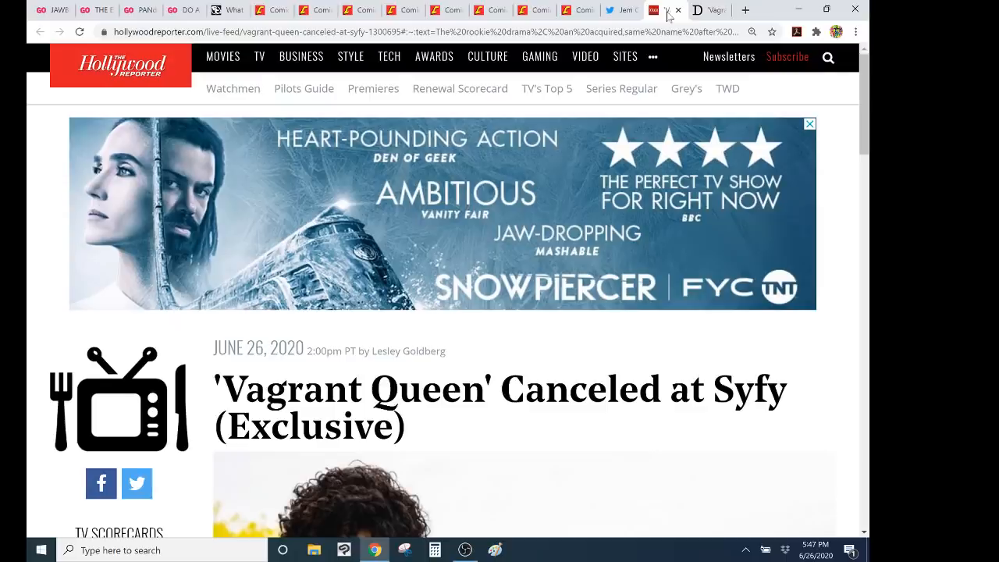
pyautogui.scroll(-4, 500, 312)
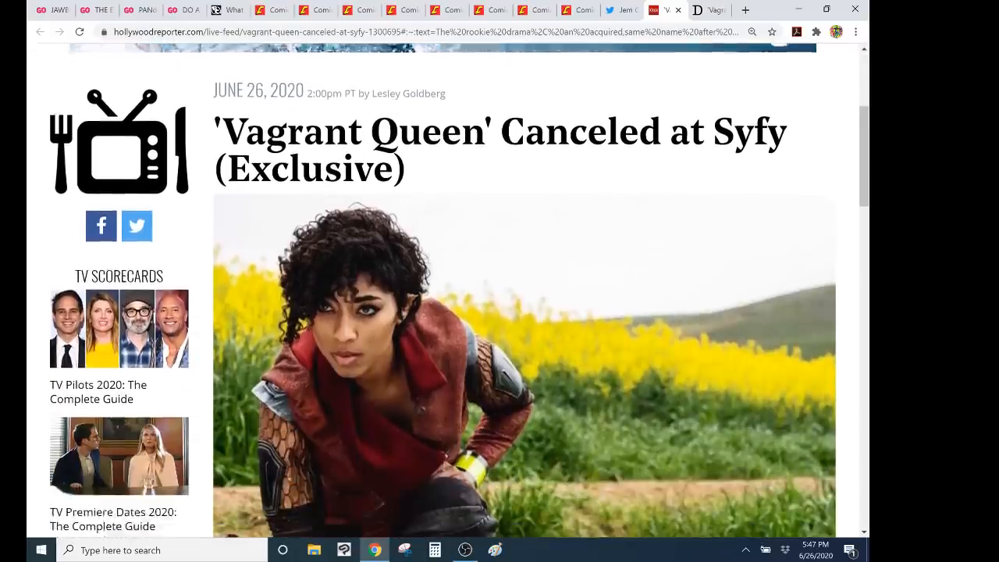
pyautogui.scroll(-2, 499, 312)
pyautogui.scroll(2, 499, 312)
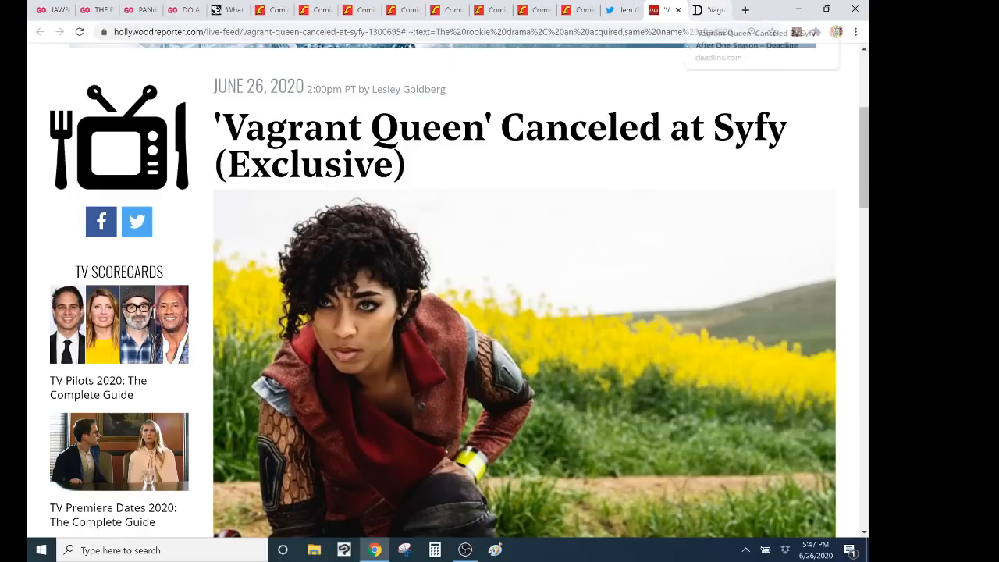
# Read the Deadline 'Vagrant Queen' cancellation report, then close its tab
pyautogui.click(710, 10)
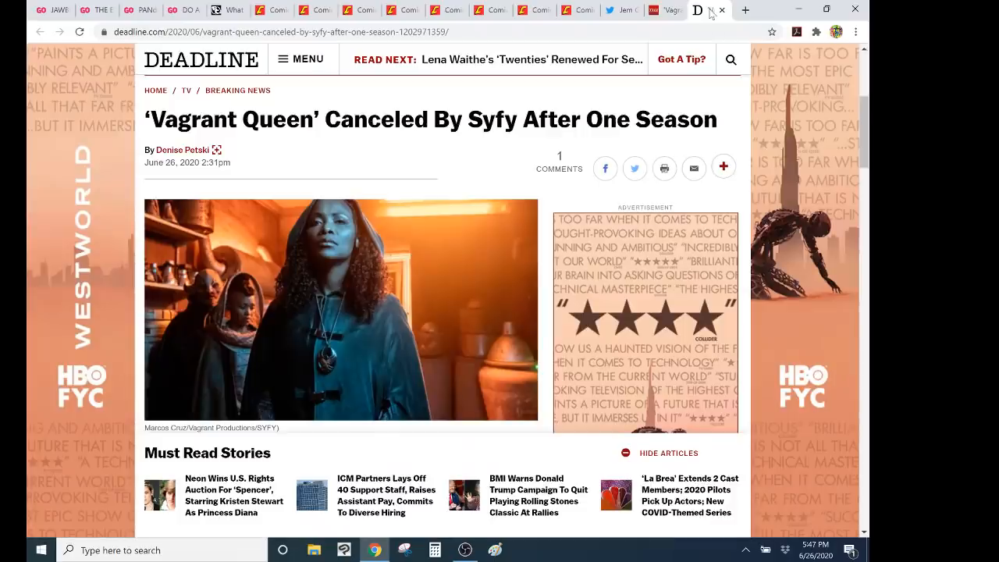
pyautogui.moveTo(864, 117)
pyautogui.mouseDown()
pyautogui.moveTo(868, 292)
pyautogui.moveTo(857, 98)
pyautogui.mouseUp()
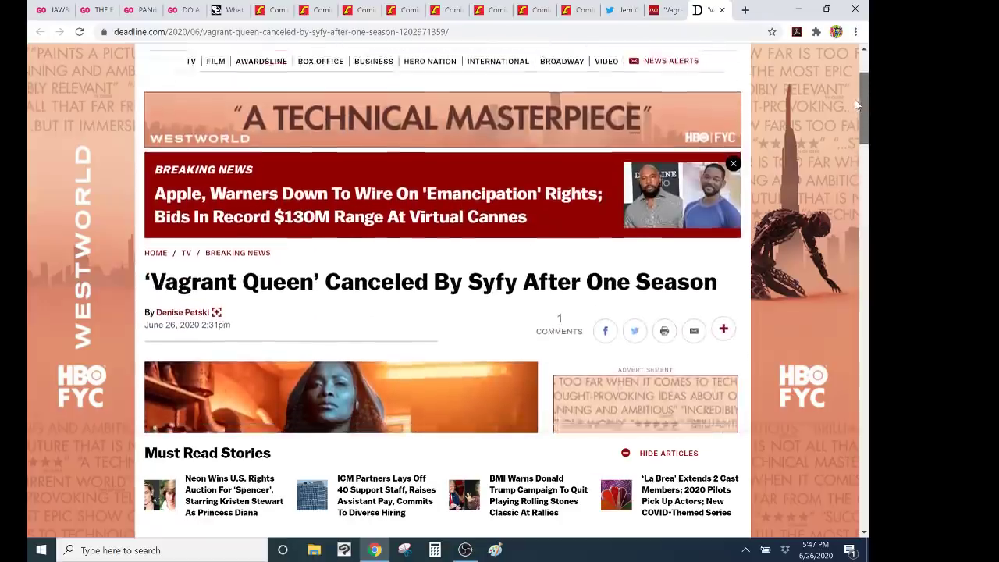
pyautogui.moveTo(856, 99)
pyautogui.mouseDown()
pyautogui.moveTo(852, 195)
pyautogui.moveTo(846, 106)
pyautogui.mouseUp()
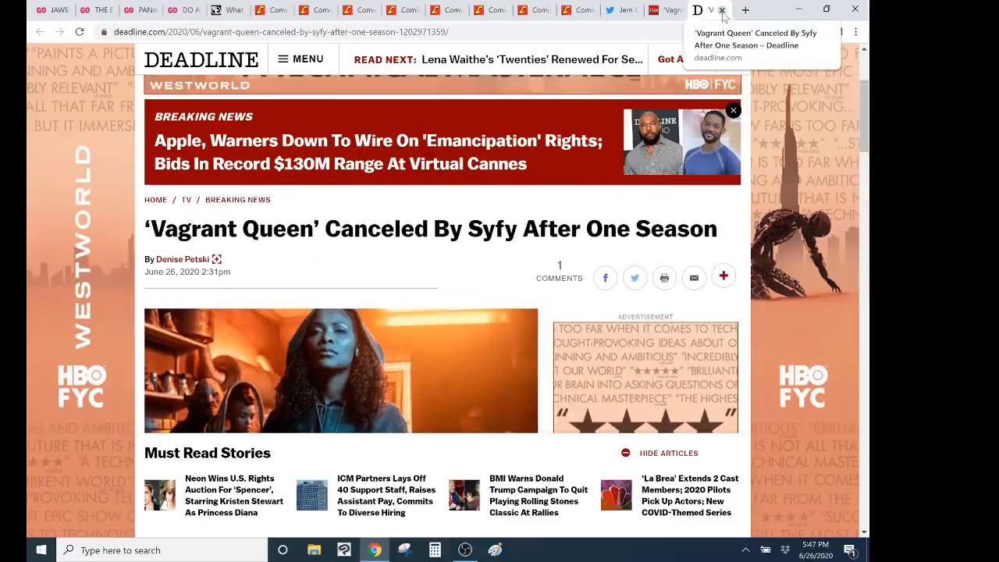
pyautogui.click(722, 10)
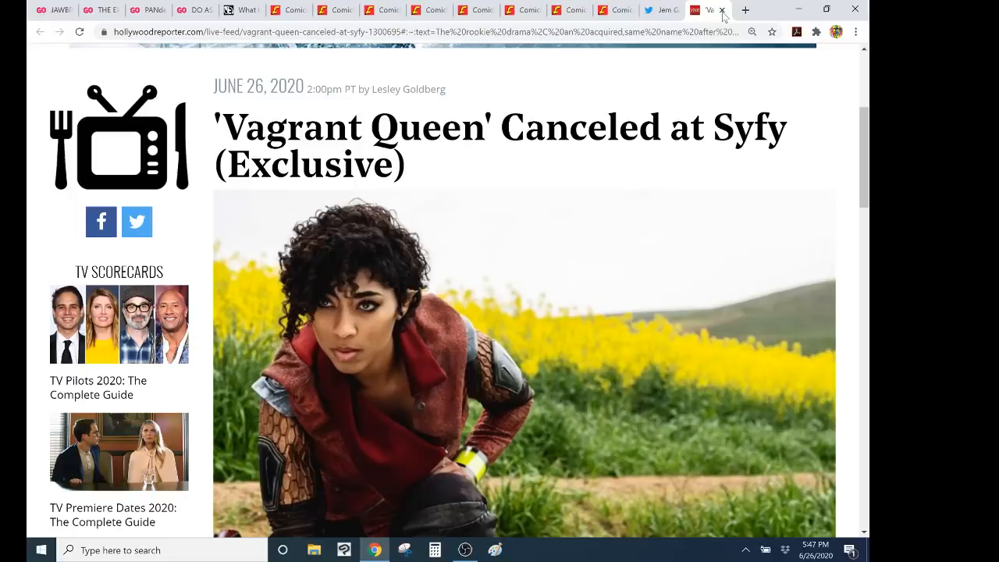
pyautogui.scroll(-3, 523, 312)
pyautogui.scroll(-5, 523, 312)
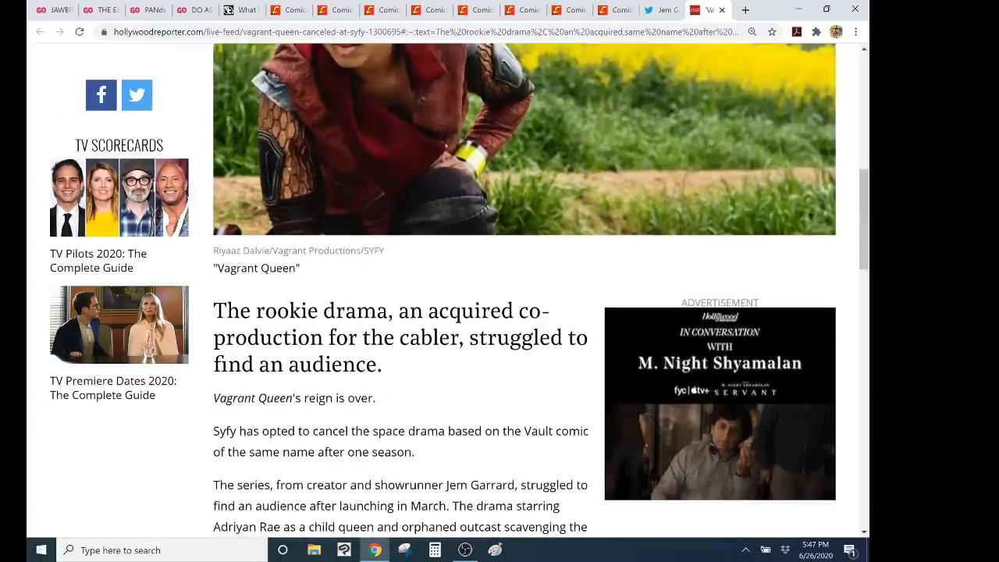
pyautogui.scroll(-2, 522, 312)
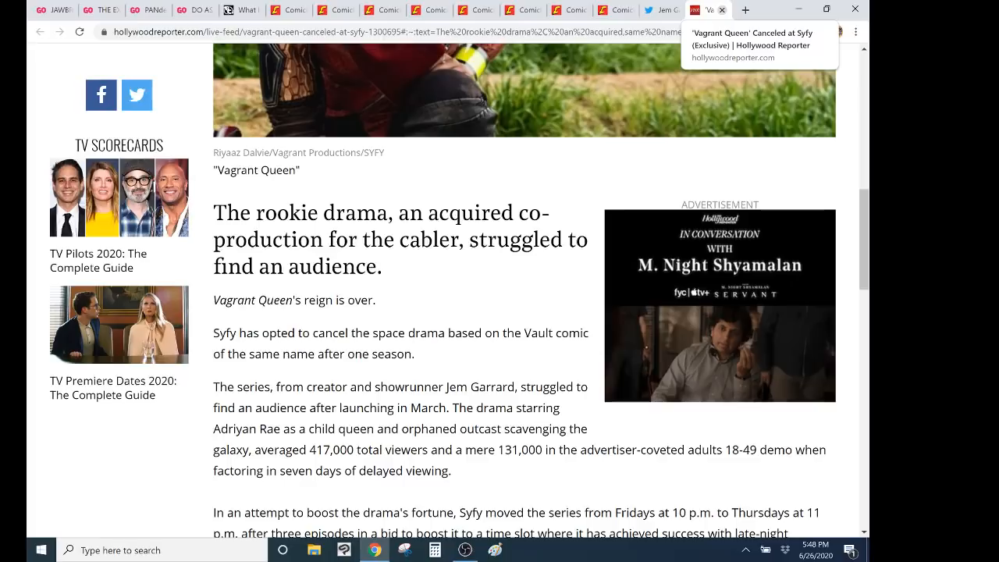
pyautogui.scroll(-3, 515, 312)
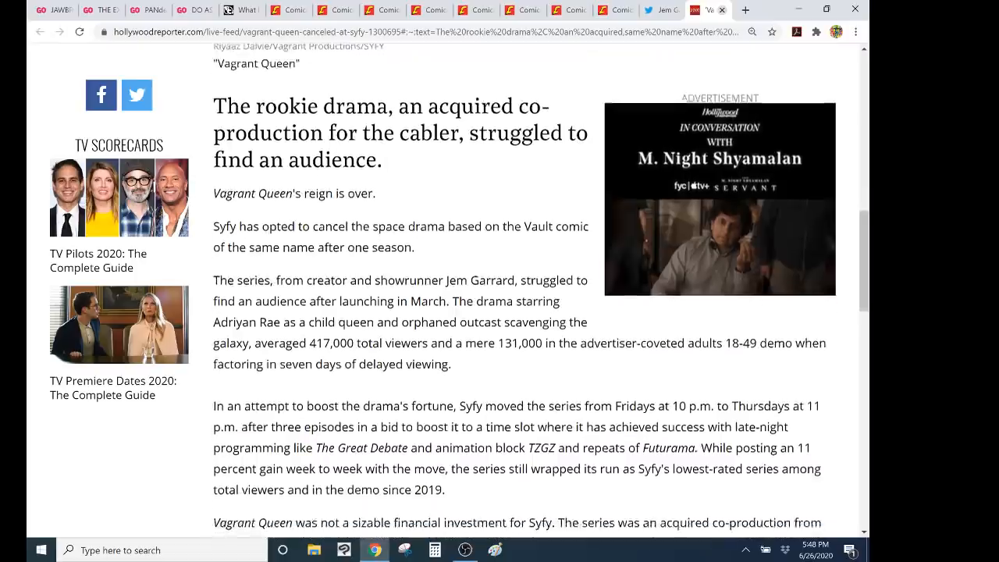
pyautogui.scroll(-1, 515, 312)
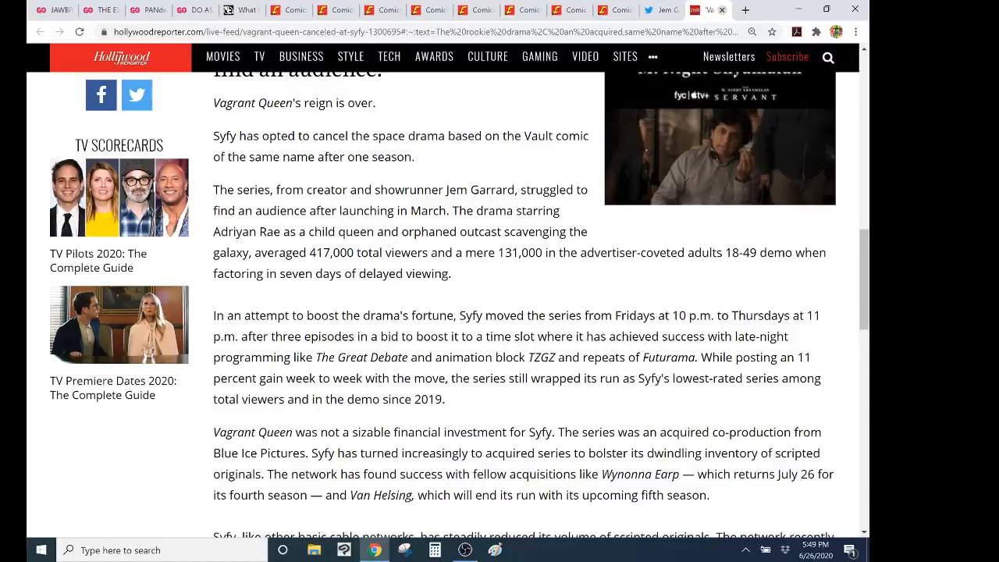
pyautogui.scroll(-3, 499, 312)
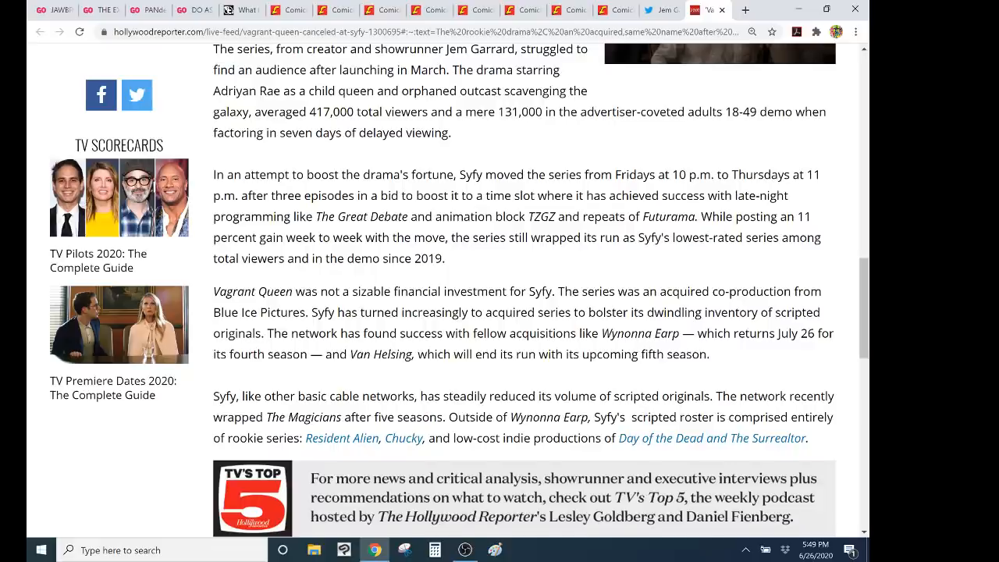
pyautogui.scroll(-1, 499, 312)
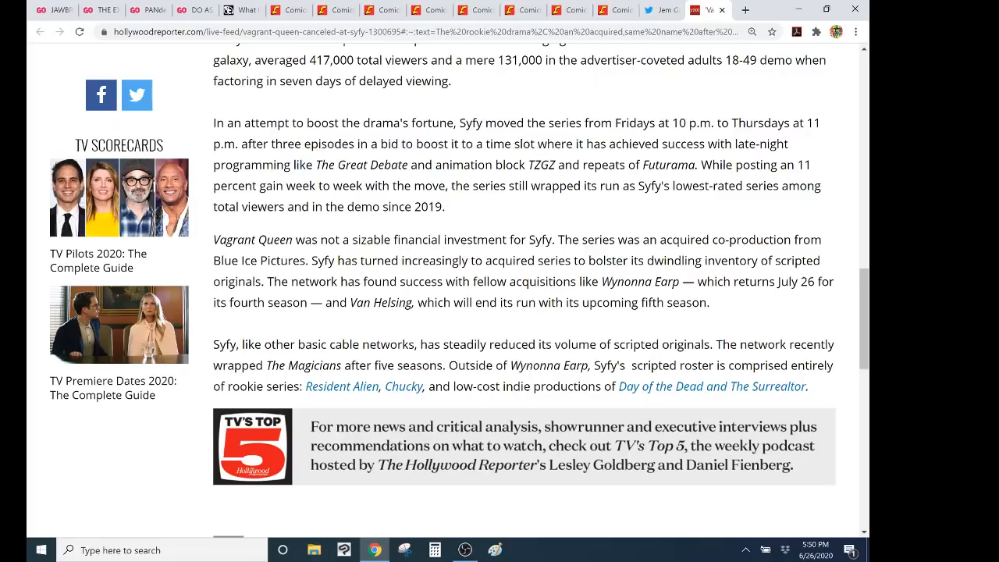
# Switch to Jem Garrard's tweet announcing Vagrant Queen will not be renewed
pyautogui.click(663, 9)
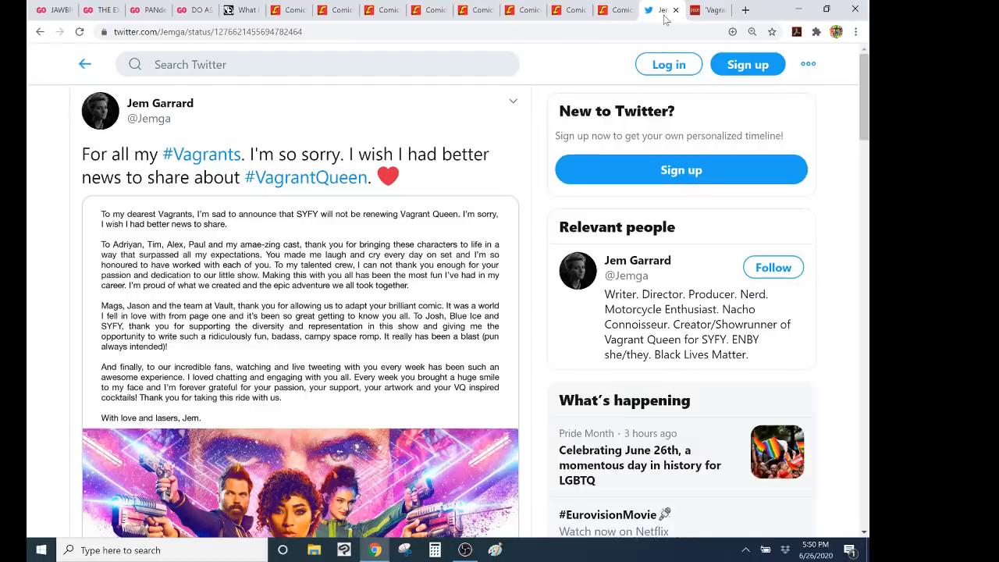
pyautogui.scroll(-3, 312, 312)
pyautogui.scroll(-2, 312, 312)
pyautogui.scroll(3, 312, 312)
pyautogui.scroll(2, 312, 312)
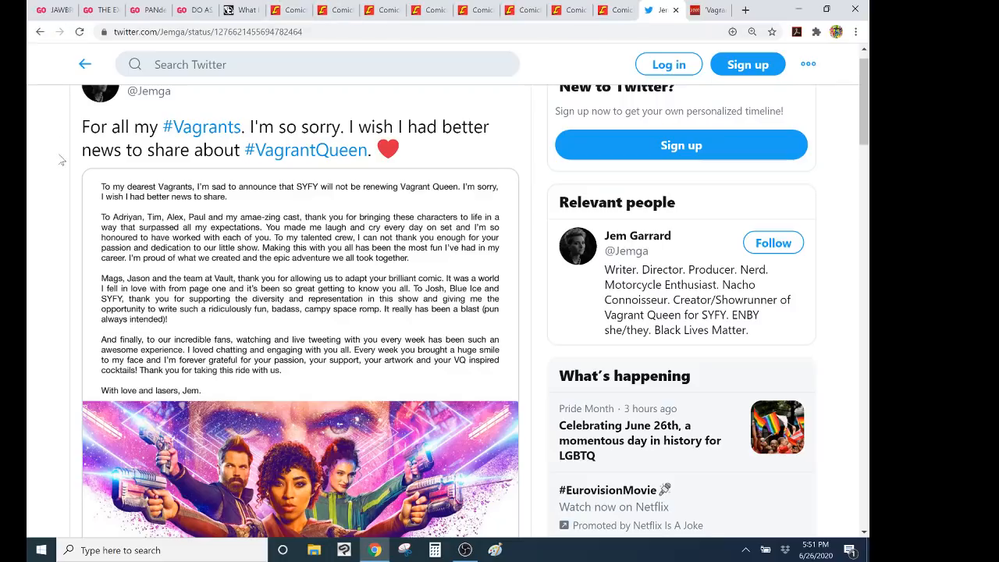
# Enlarge the tweet's announcement letter image in the photo viewer
pyautogui.click(179, 205)
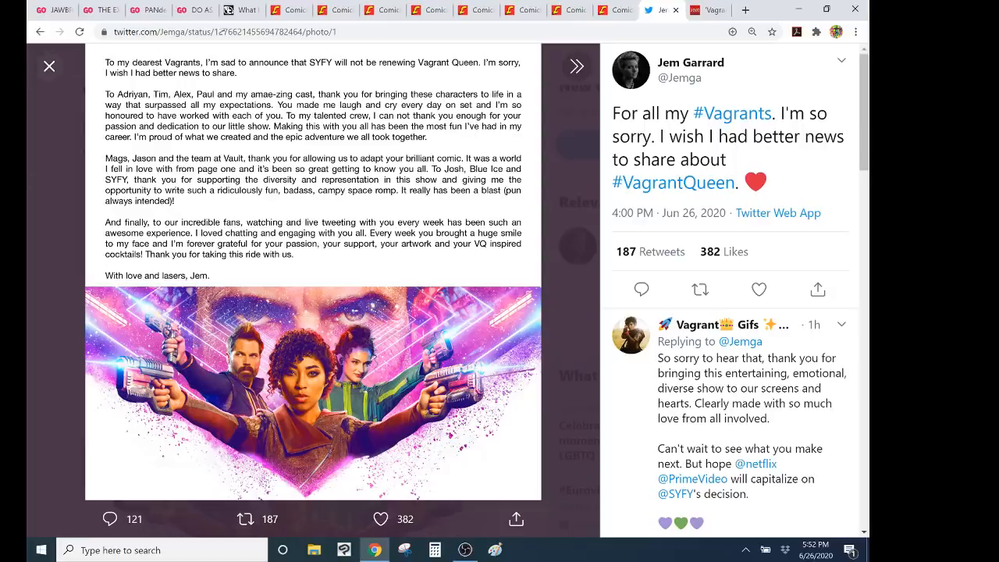
# Switch to the Comichron June 2018 sales chart showing Vagrant Queen #1 at rank 393
pyautogui.click(295, 10)
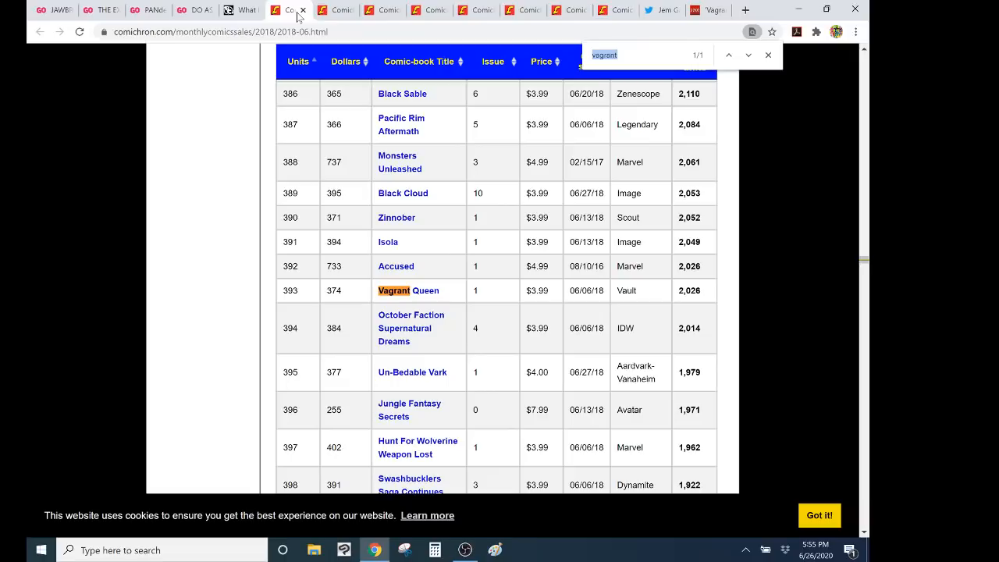
# Read the Bleeding Cool forgotten-last-issue article with the video ad dismissed, then reach the browser menu
pyautogui.click(247, 10)
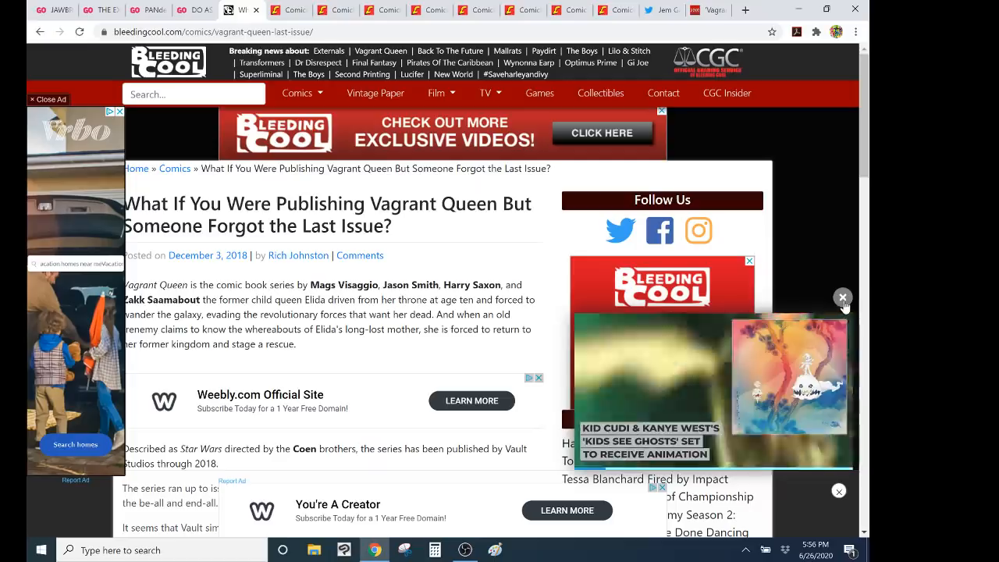
pyautogui.click(842, 298)
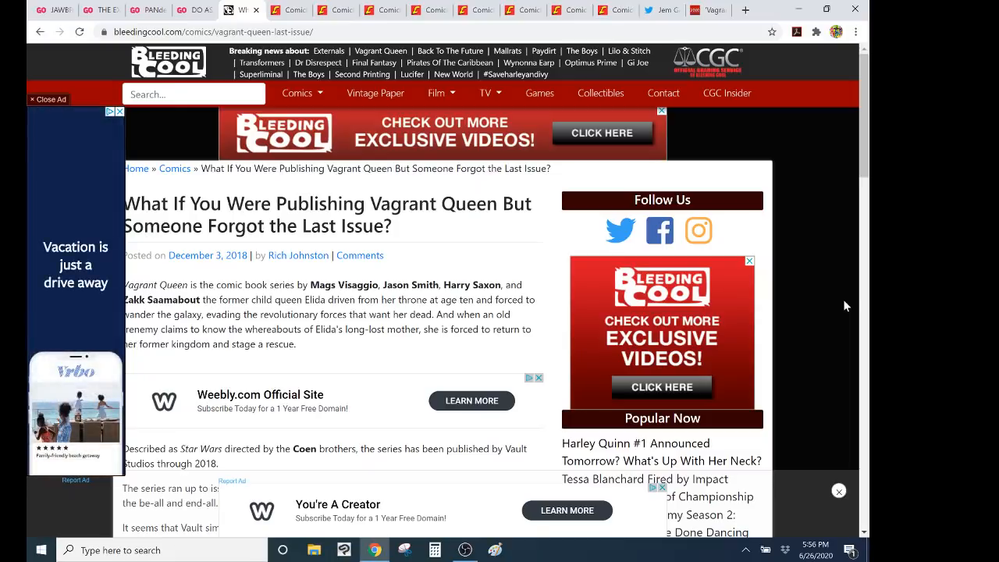
pyautogui.scroll(-5, 845, 304)
pyautogui.scroll(-5, 845, 305)
pyautogui.scroll(-3, 845, 304)
pyautogui.scroll(-3, 500, 312)
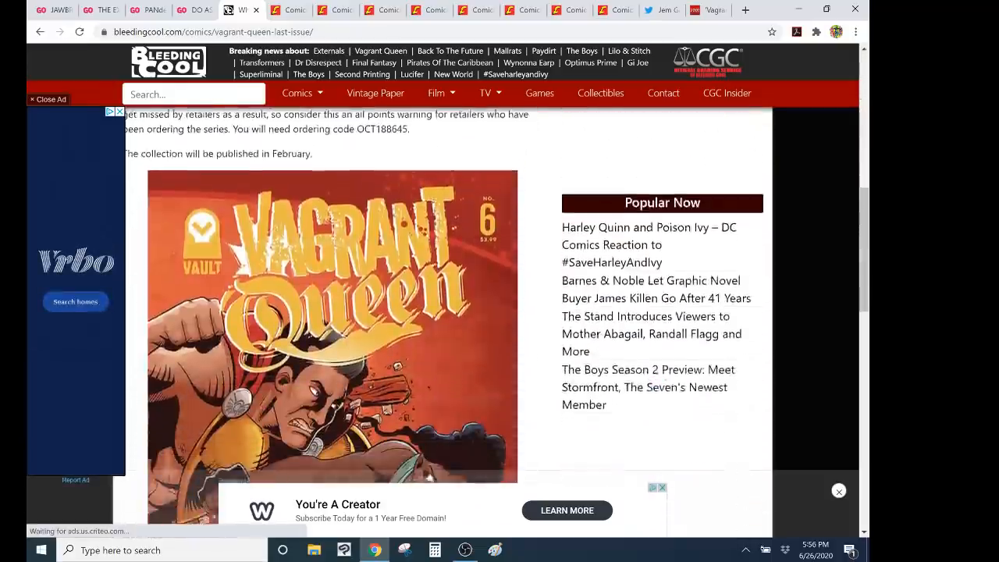
pyautogui.scroll(-3, 499, 312)
pyautogui.scroll(-2, 499, 312)
pyautogui.scroll(-2, 500, 312)
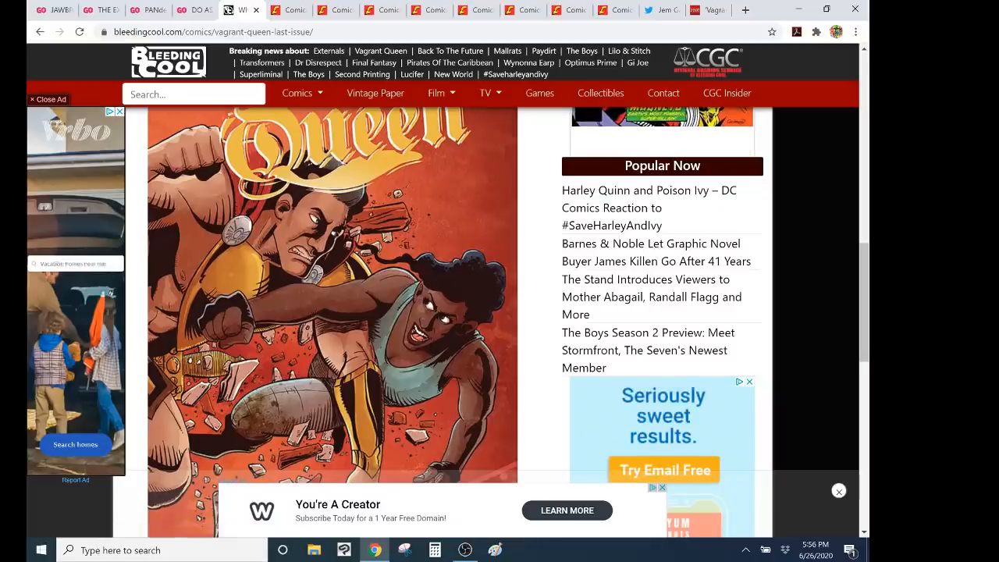
pyautogui.scroll(-3, 499, 312)
pyautogui.scroll(-3, 499, 312)
pyautogui.scroll(-3, 499, 312)
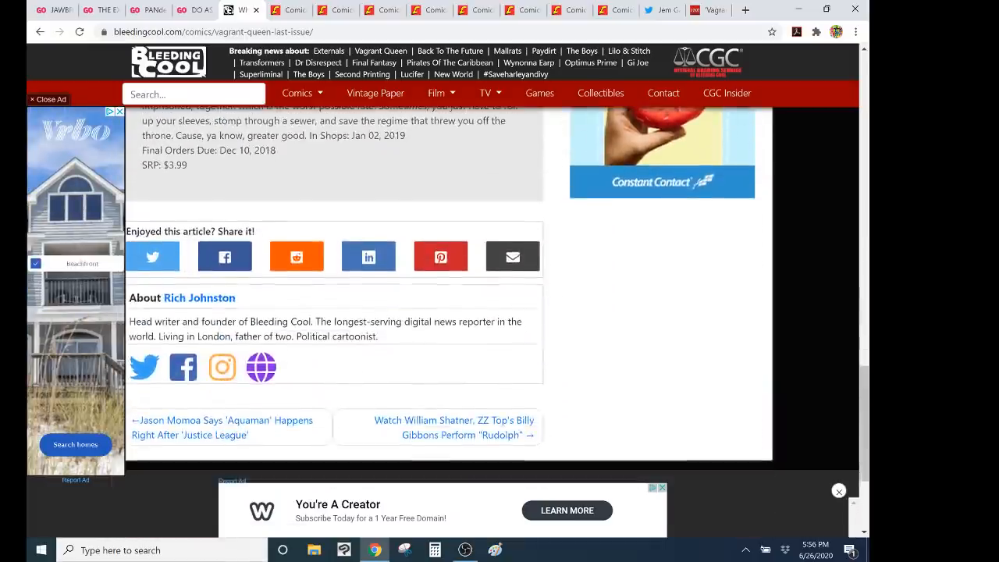
pyautogui.scroll(5, 499, 312)
pyautogui.scroll(3, 500, 312)
pyautogui.scroll(3, 499, 312)
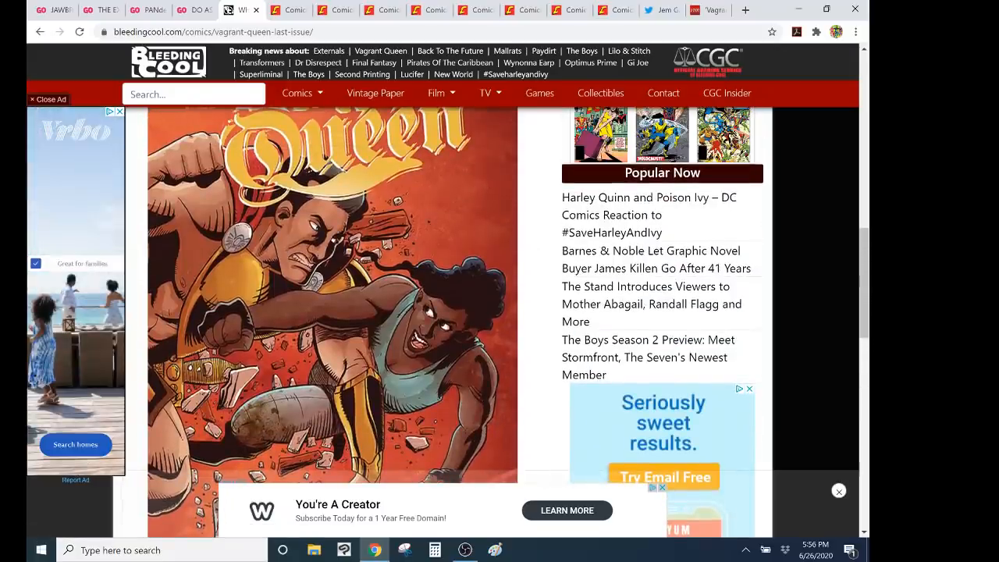
pyautogui.scroll(3, 499, 312)
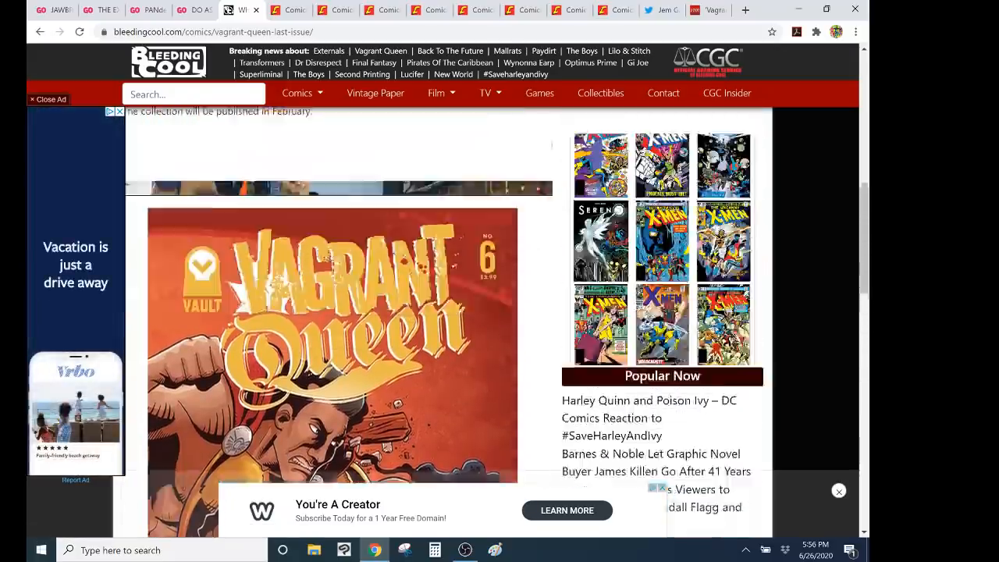
pyautogui.scroll(5, 499, 312)
pyautogui.scroll(3, 499, 312)
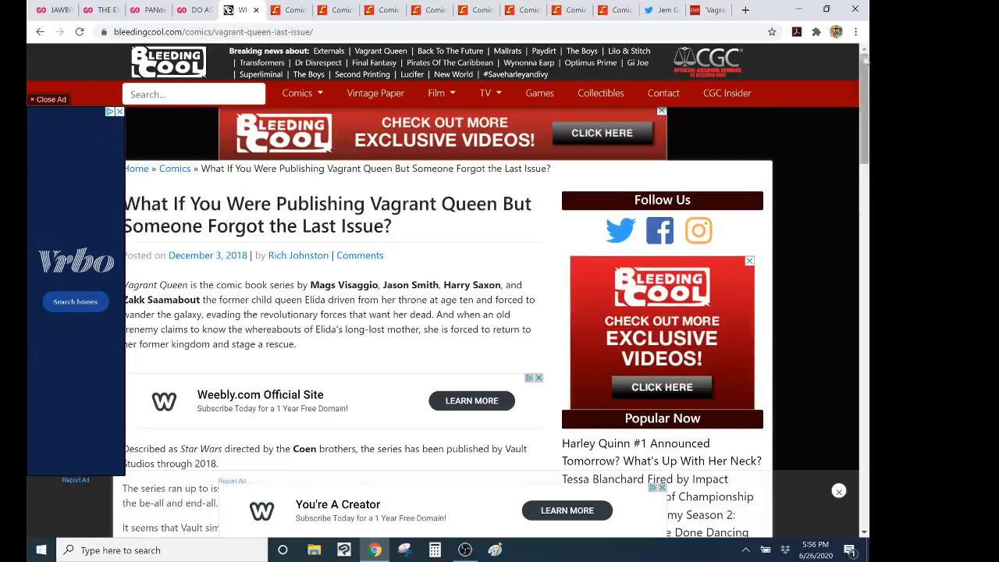
pyautogui.click(856, 32)
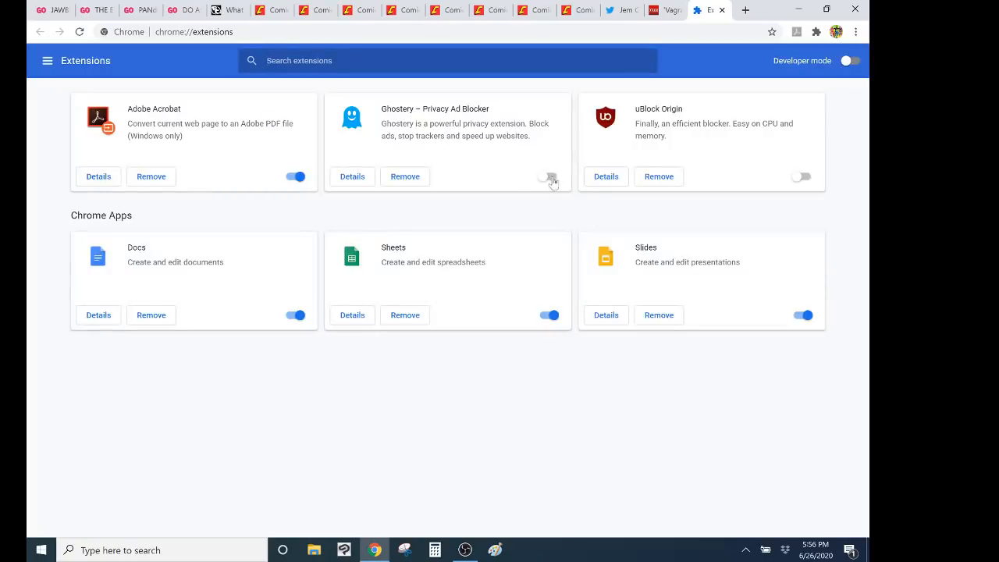
# Turn on the Ghostery and uBlock Origin ad blockers and close the extensions page
pyautogui.click(551, 176)
pyautogui.click(805, 178)
pyautogui.click(723, 11)
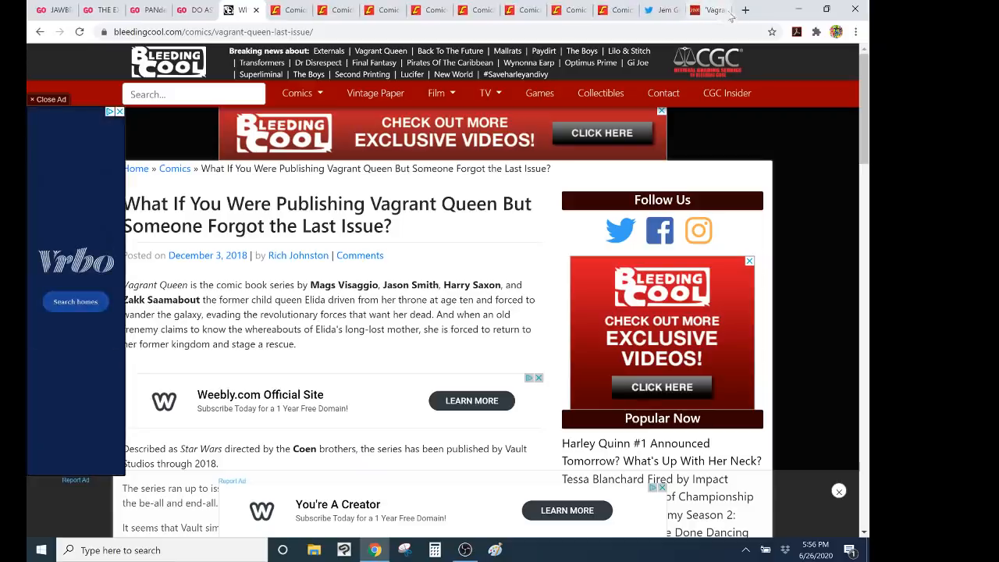
# Close the Hollywood Reporter article tab and return to the Bleeding Cool article
pyautogui.click(706, 10)
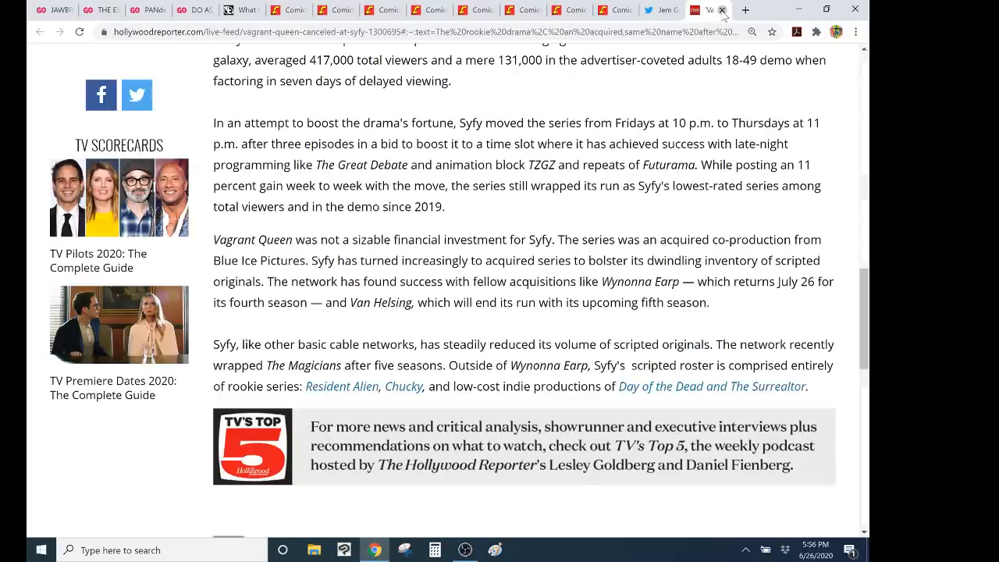
pyautogui.click(722, 10)
pyautogui.click(261, 10)
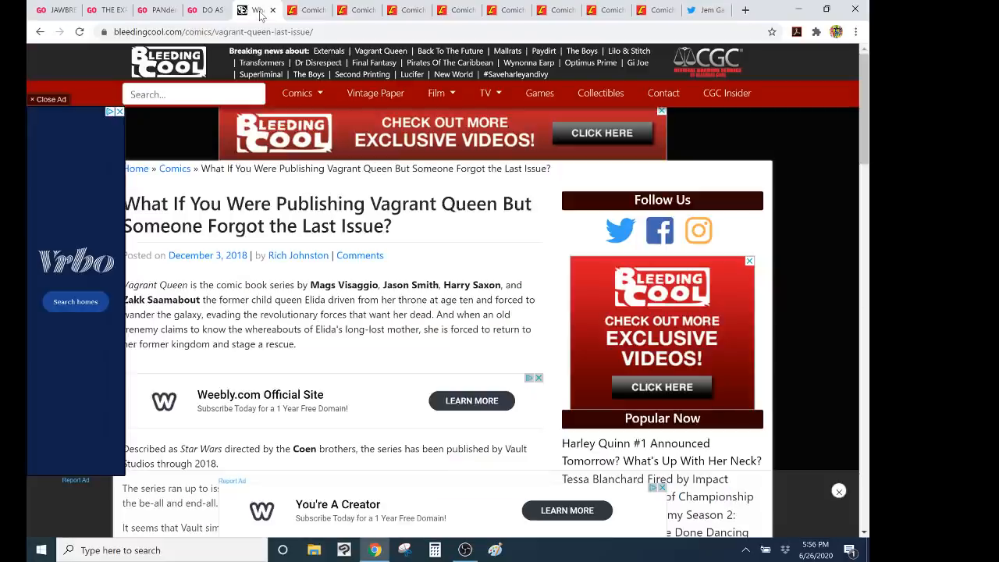
# Reload the Bleeding Cool article, then search the July 2018 Comichron chart for Vagrant Queen
pyautogui.click(79, 32)
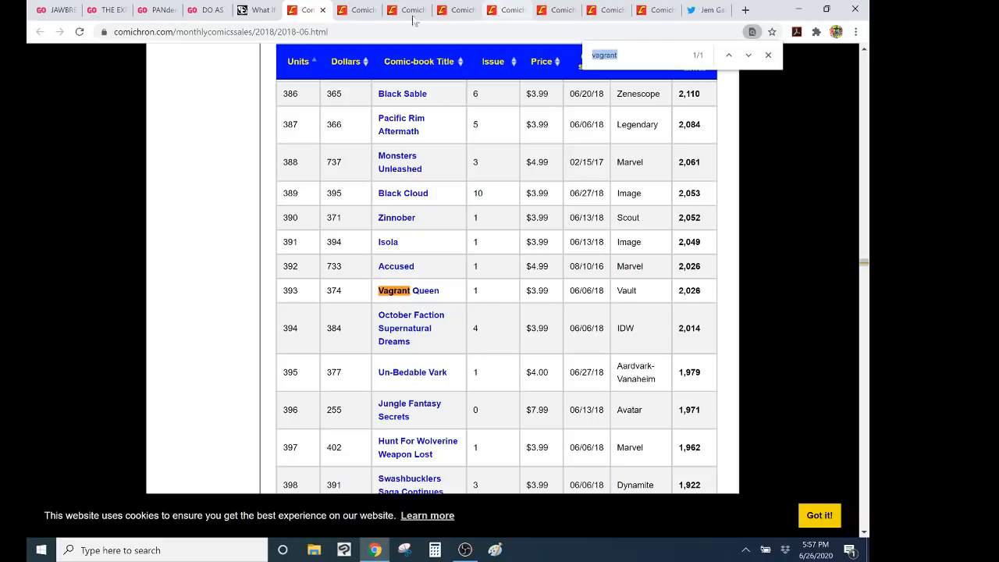
pyautogui.click(361, 9)
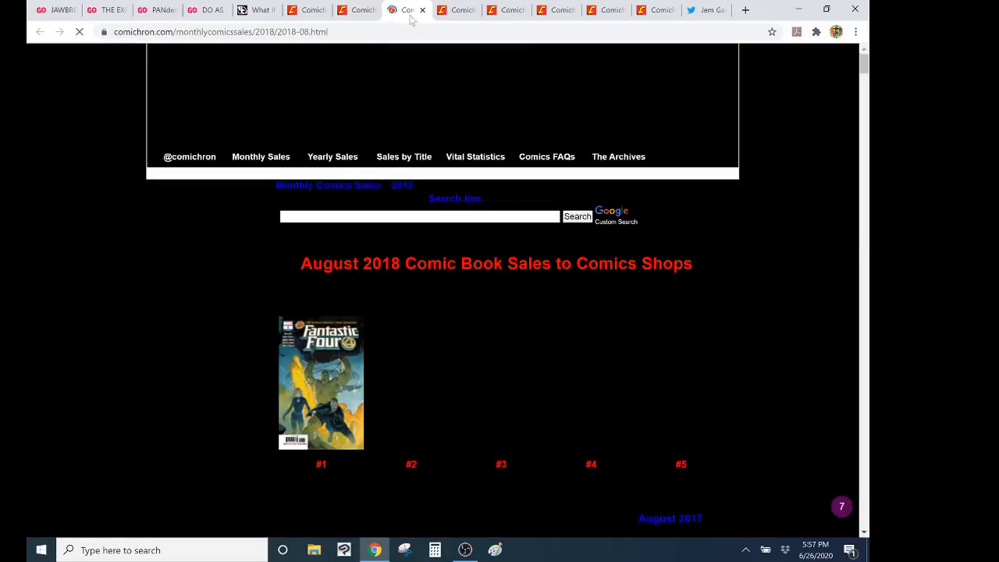
pyautogui.hotkey('ctrl', 'f')
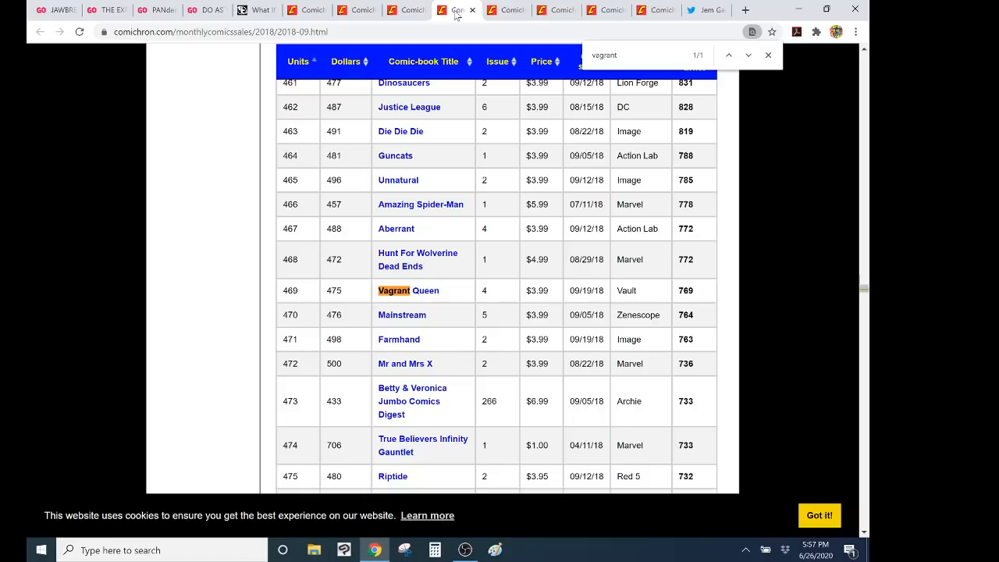
# Find Vagrant Queen Vol. 1 at rank 368 in the February 2019 chart, then return to the Bleeding Cool article
pyautogui.click(512, 10)
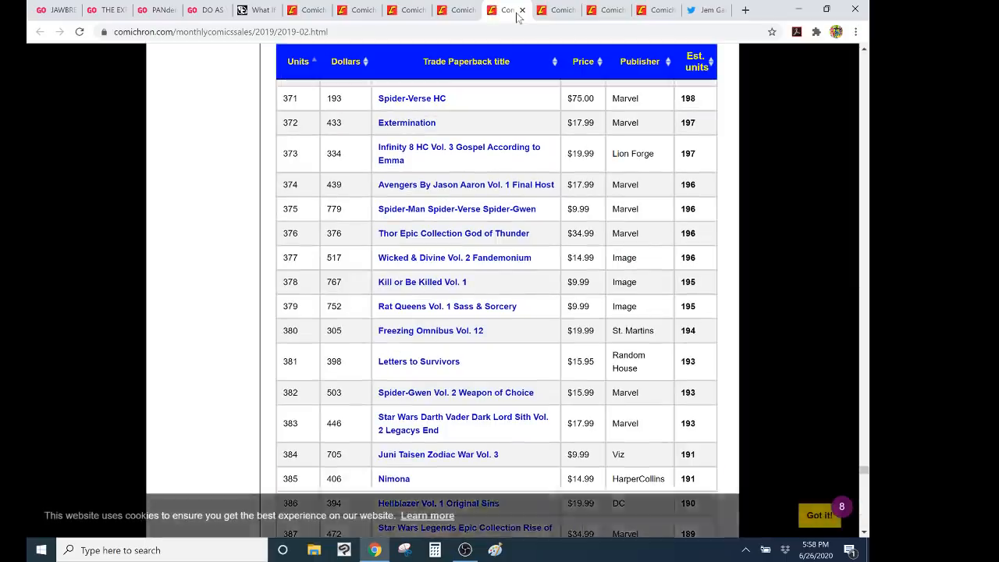
pyautogui.hotkey('ctrl', 'f')
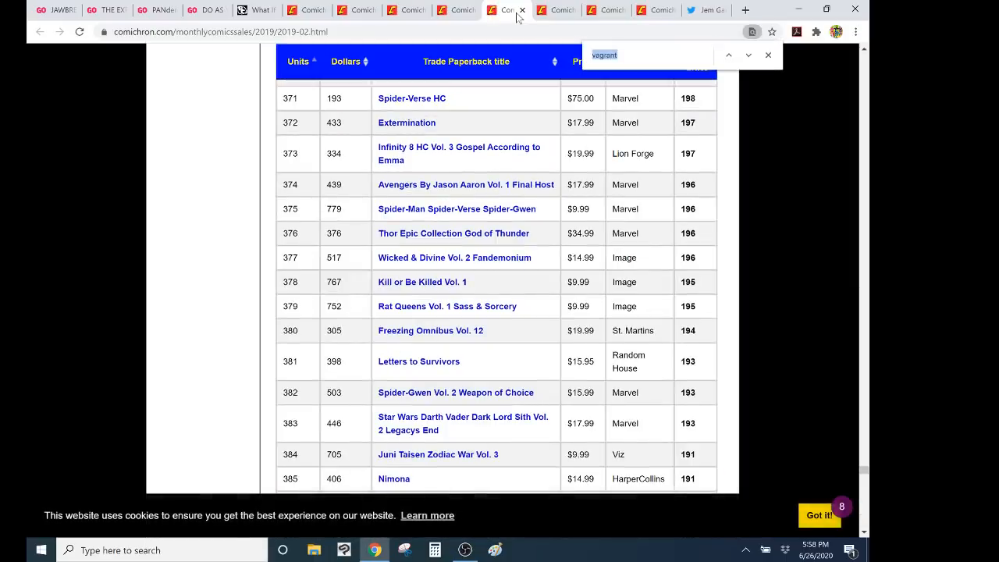
pyautogui.press('Return')
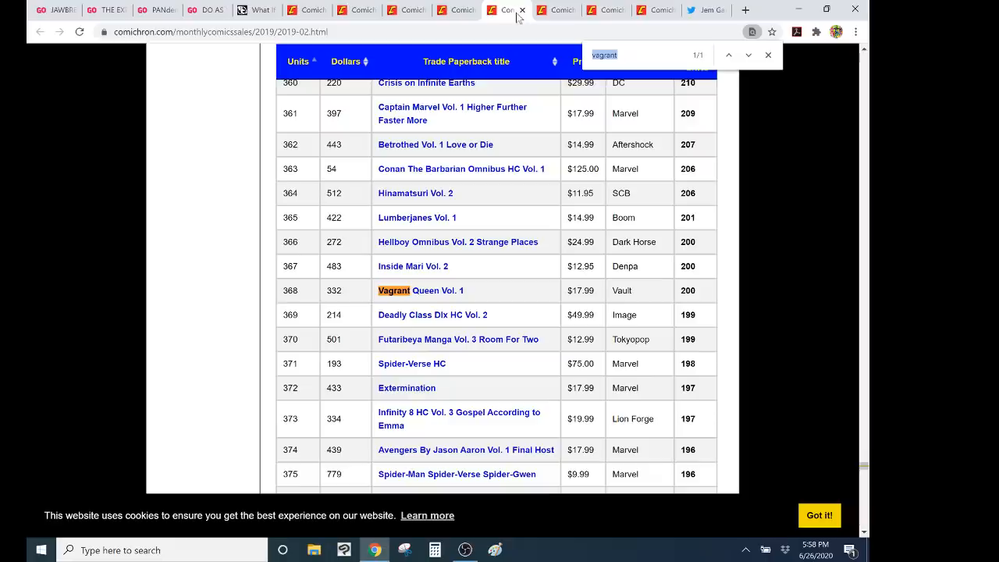
pyautogui.click(263, 9)
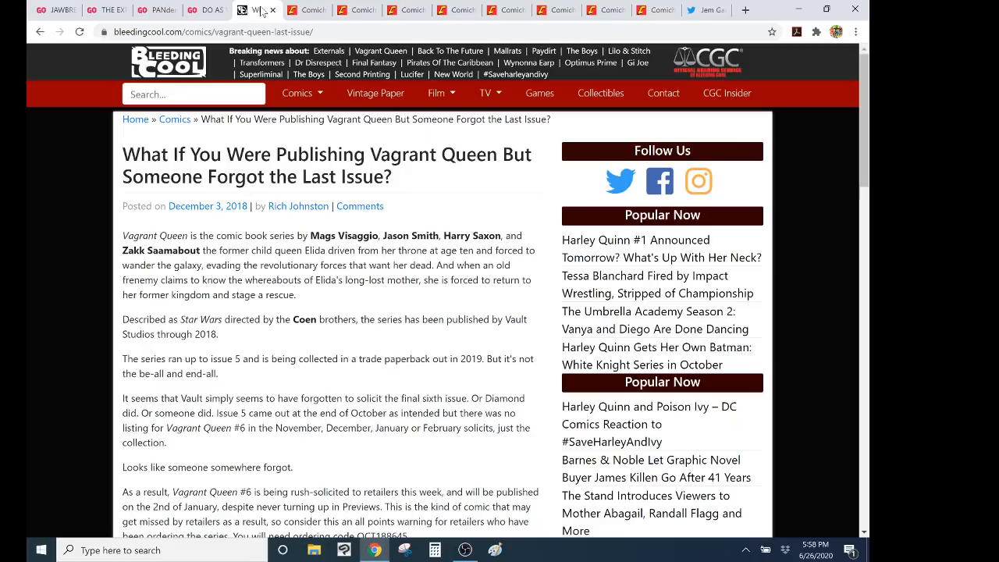
pyautogui.scroll(-1, 436, 312)
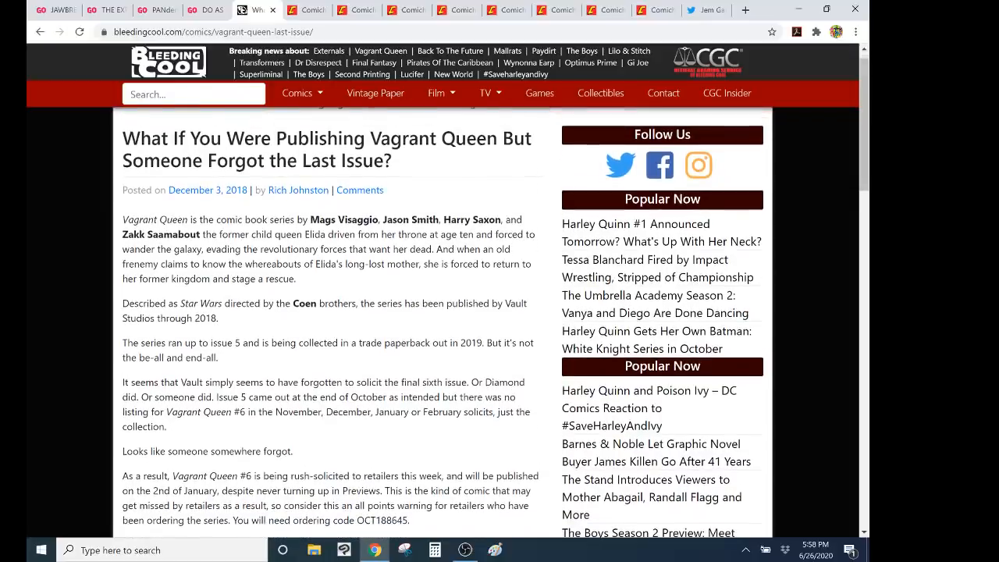
pyautogui.scroll(-5, 436, 312)
pyautogui.scroll(-5, 437, 312)
pyautogui.scroll(-5, 437, 312)
pyautogui.scroll(-3, 437, 312)
pyautogui.scroll(10, 437, 312)
pyautogui.scroll(10, 437, 312)
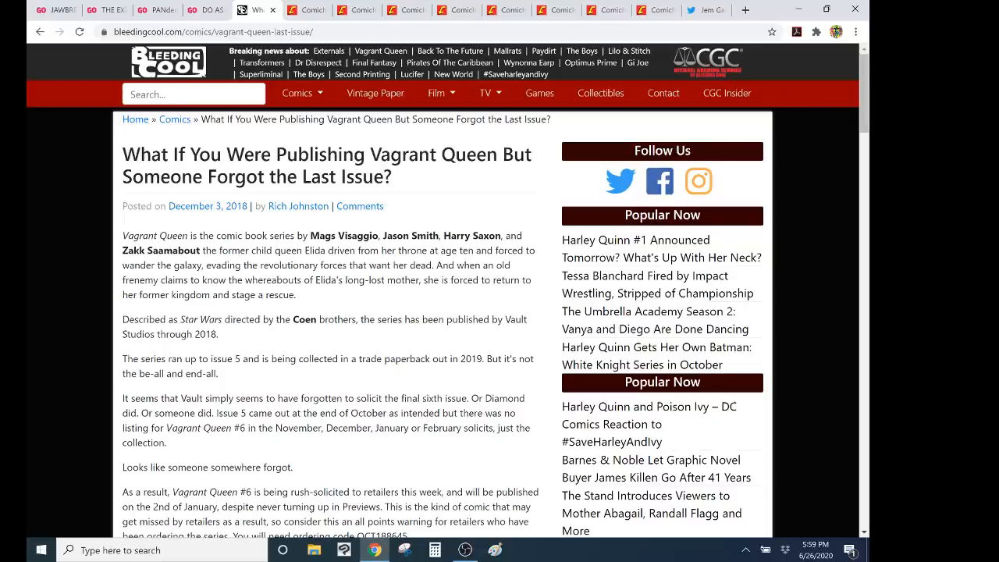
pyautogui.scroll(-3, 437, 313)
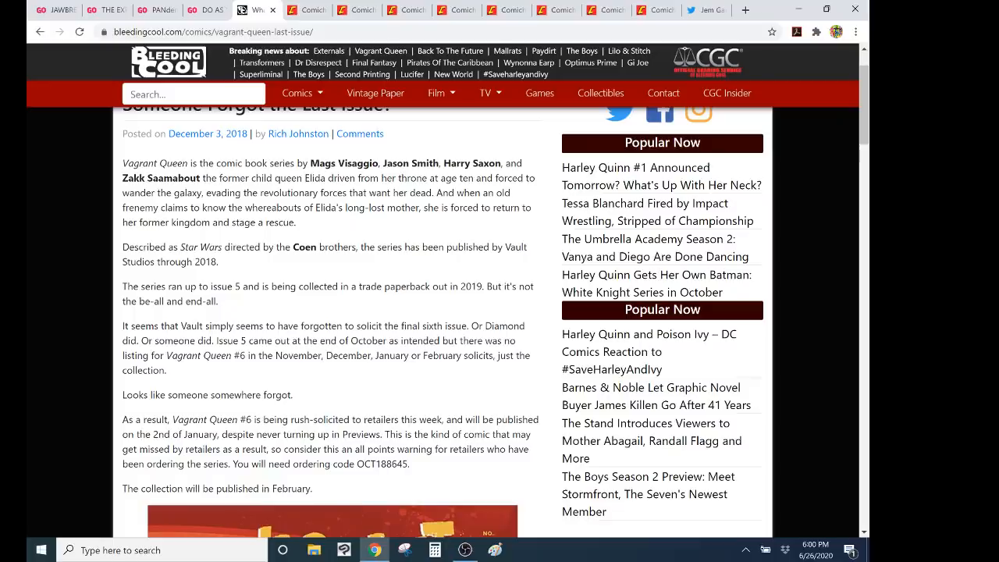
# Compare Vagrant Queen placings in the September 2018, February 2019 and January 2020 sales charts
pyautogui.click(455, 10)
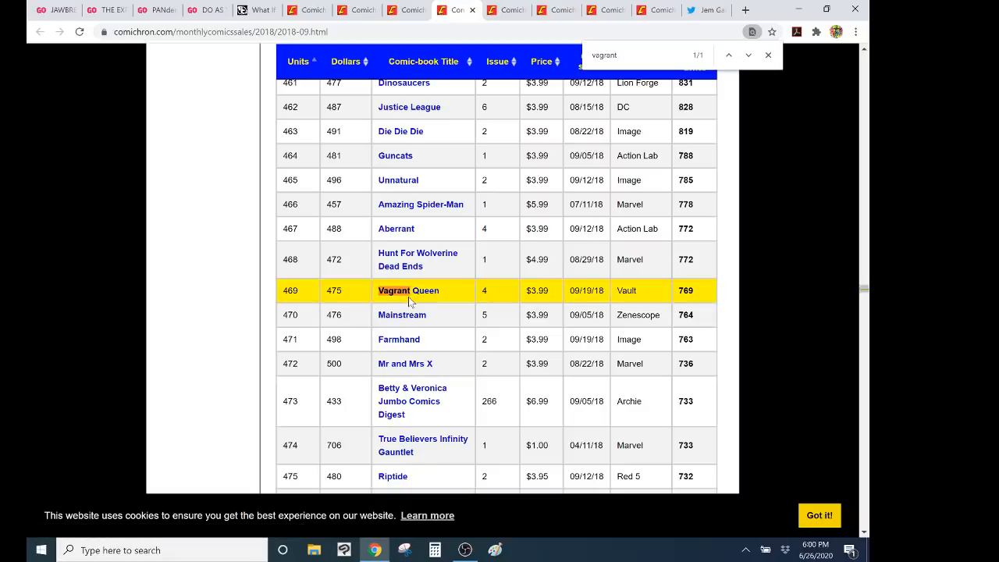
pyautogui.click(509, 10)
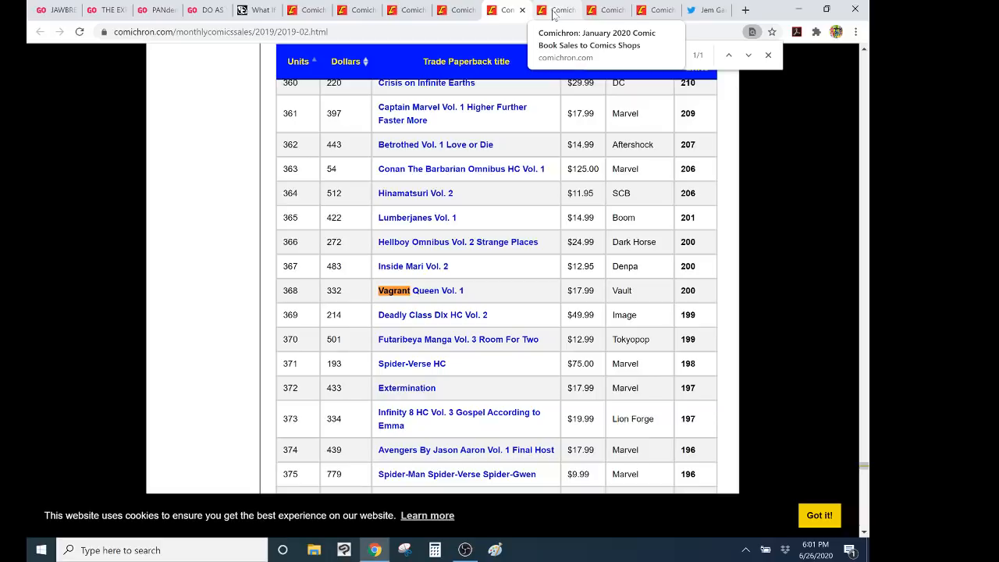
pyautogui.click(457, 10)
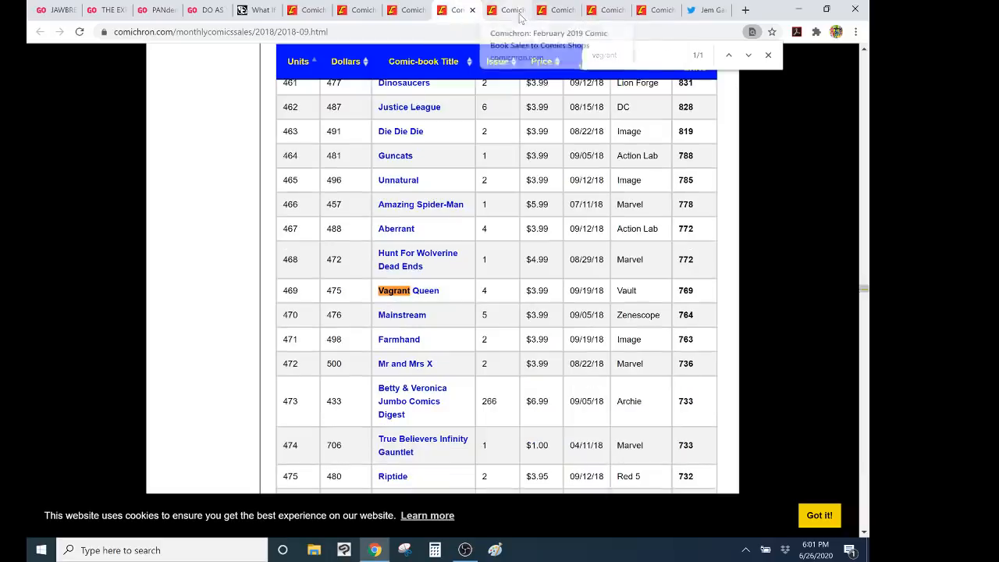
pyautogui.click(558, 10)
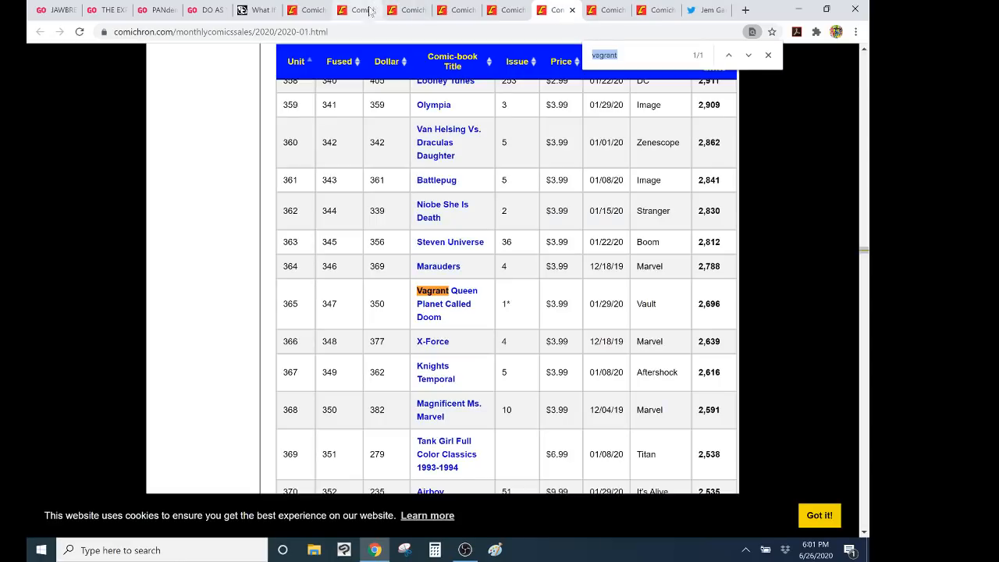
# Check the June 2018 and January 2020 charts, ending on February 2020 with Planet Called Doom #2 at rank 467
pyautogui.click(309, 11)
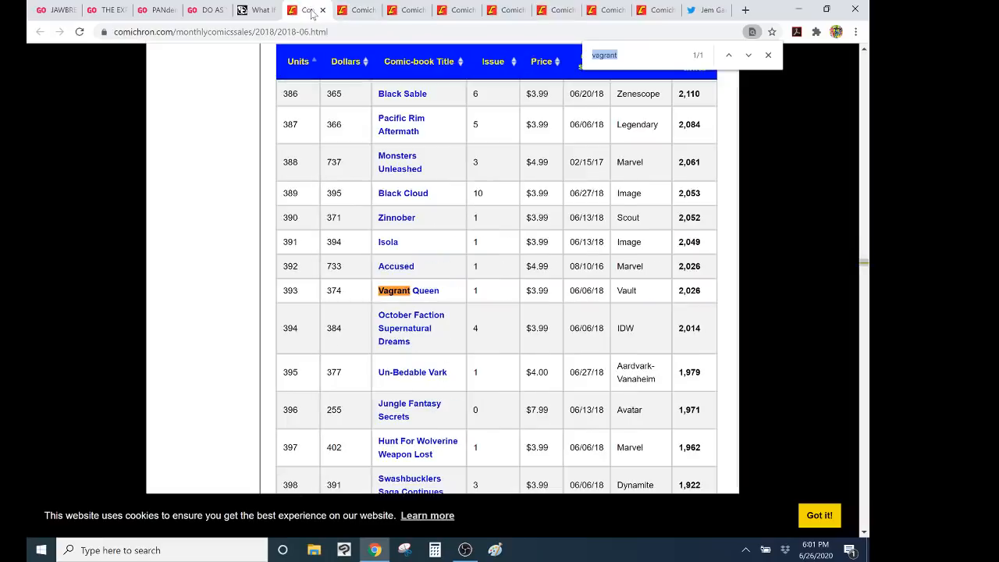
pyautogui.click(558, 10)
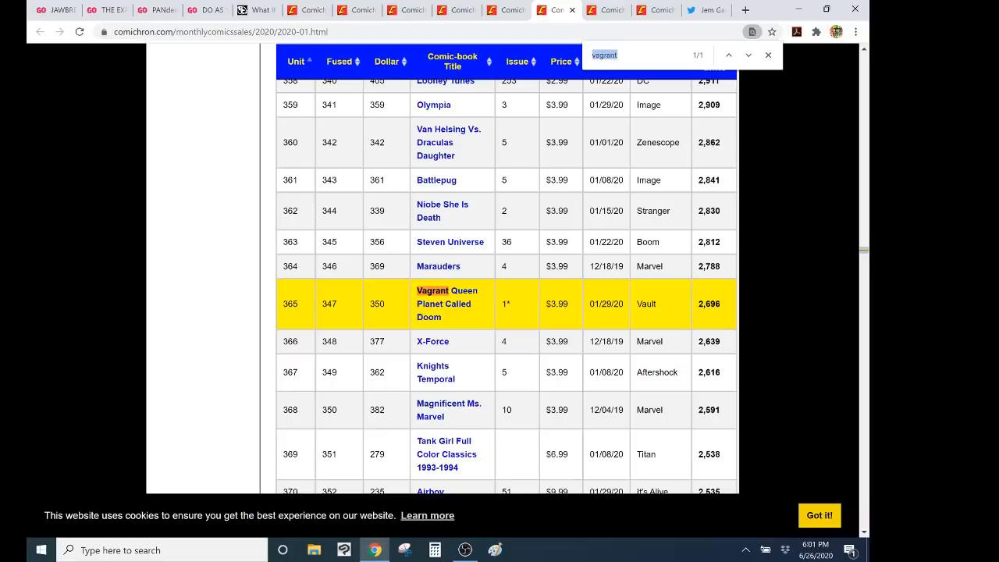
pyautogui.click(612, 10)
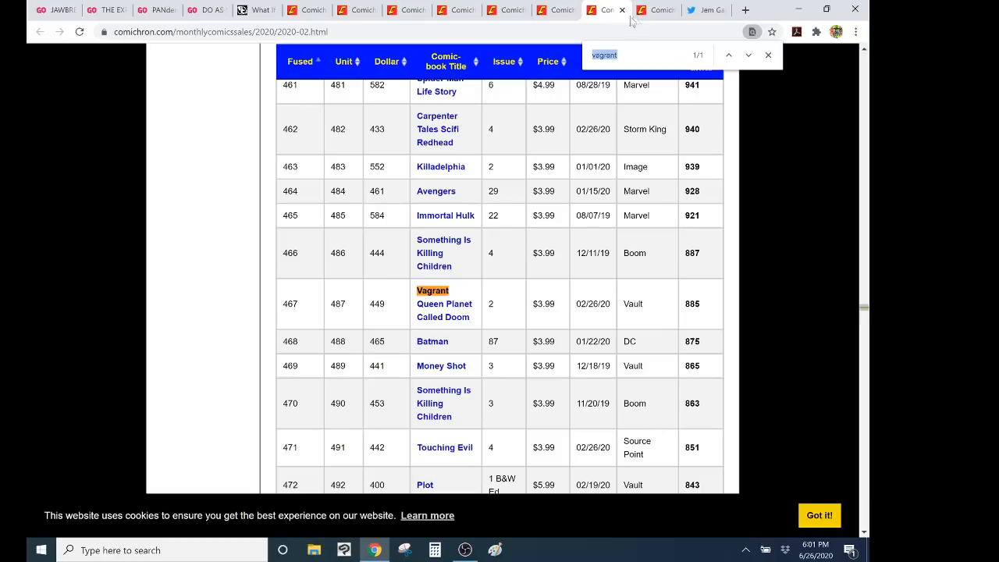
# Bring up the March 2020 sales chart where Vagrant Queen Planet Called Doom #3 sits at 443
pyautogui.click(658, 10)
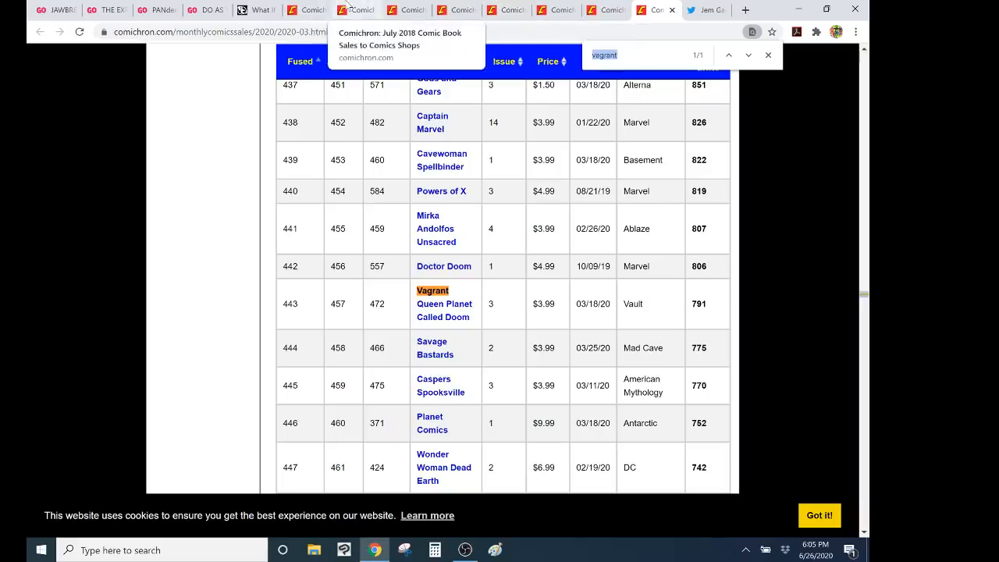
# Switch to the September 2018 chart where Vagrant Queen #4 ranks 469 with 769 copies
pyautogui.click(456, 9)
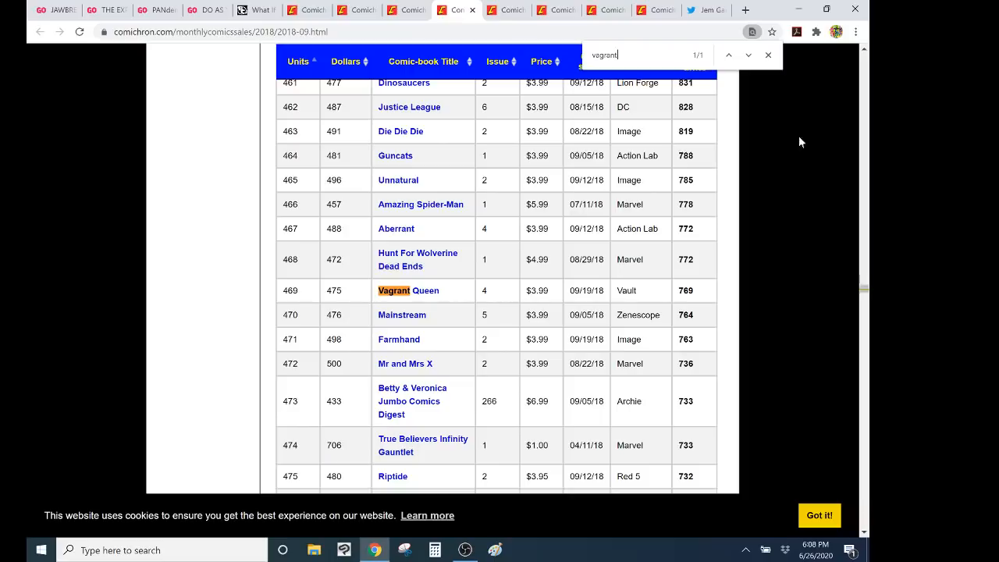
pyautogui.moveTo(864, 293); pyautogui.dragTo(863, 55)
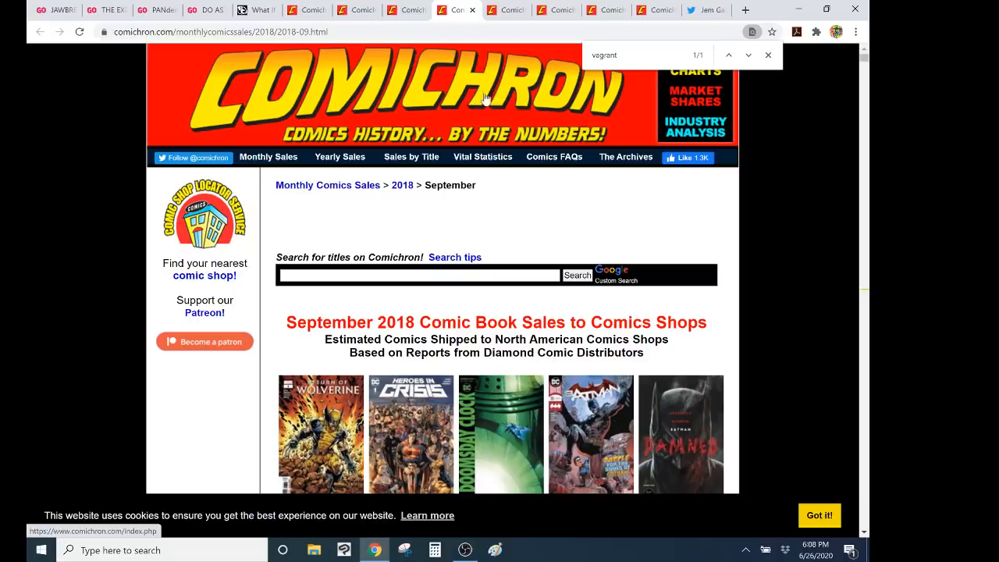
pyautogui.moveTo(865, 56); pyautogui.dragTo(866, 82)
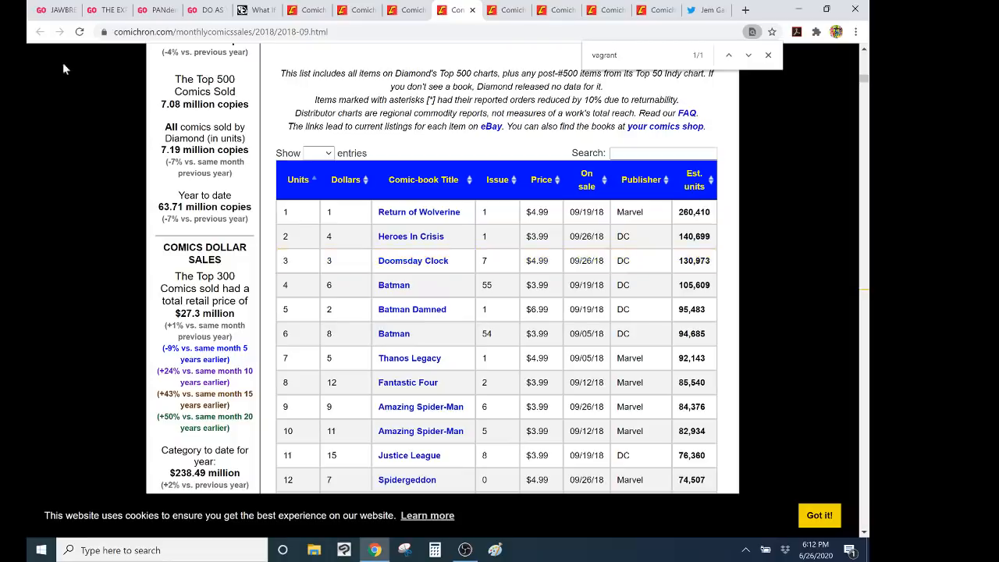
# Look through the Jawbreakers: Grand Bizarre campaign, then move on toward the neighbouring campaign tabs
pyautogui.click(54, 10)
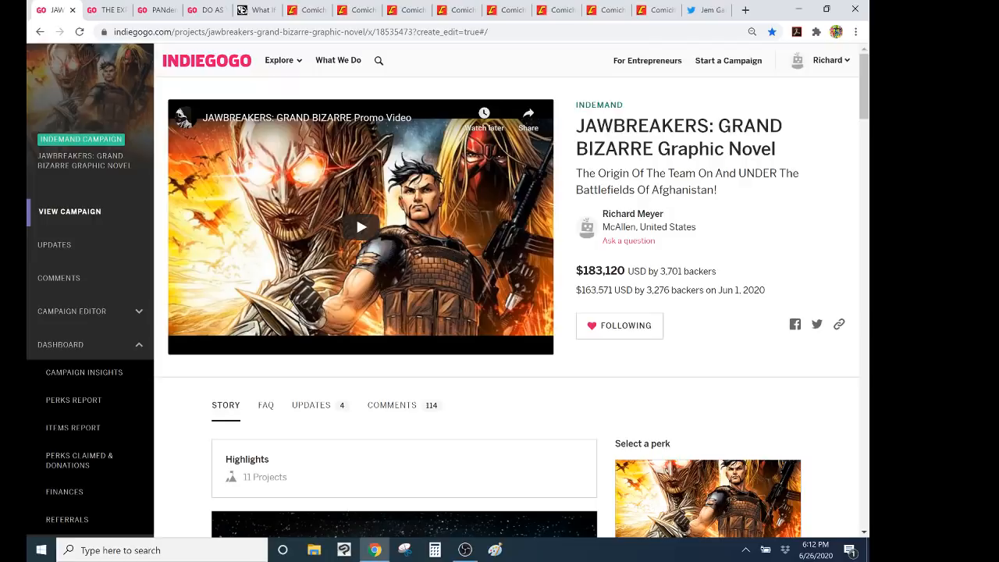
pyautogui.scroll(-8, 499, 312)
pyautogui.scroll(-5, 499, 312)
pyautogui.scroll(-3, 499, 312)
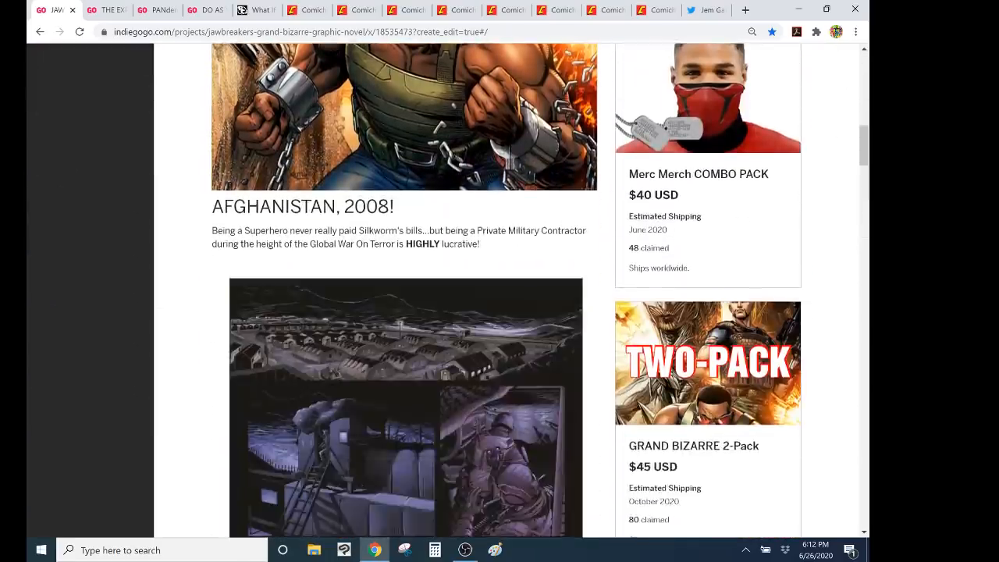
pyautogui.scroll(2, 499, 312)
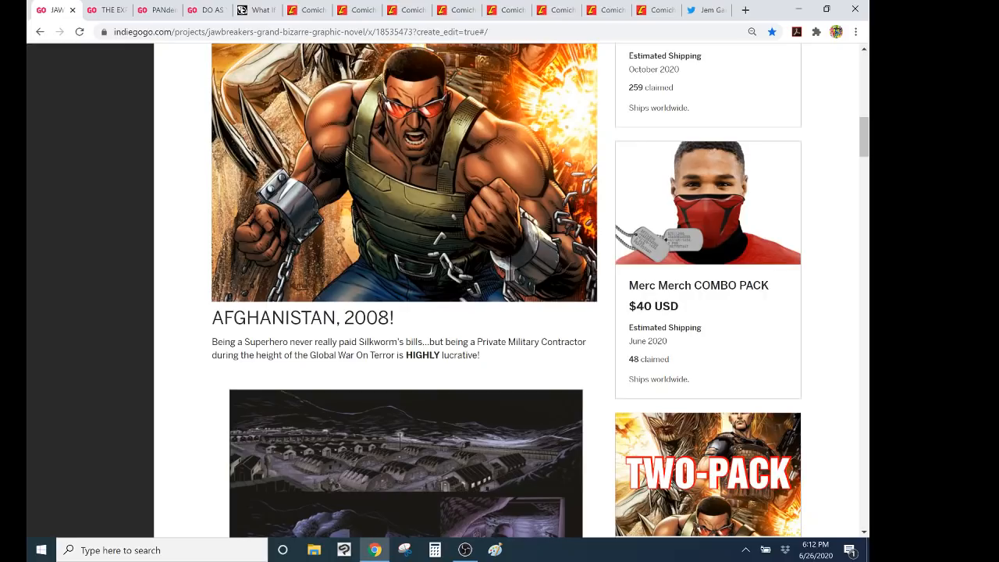
pyautogui.hotkey('ctrl', 'Tab')
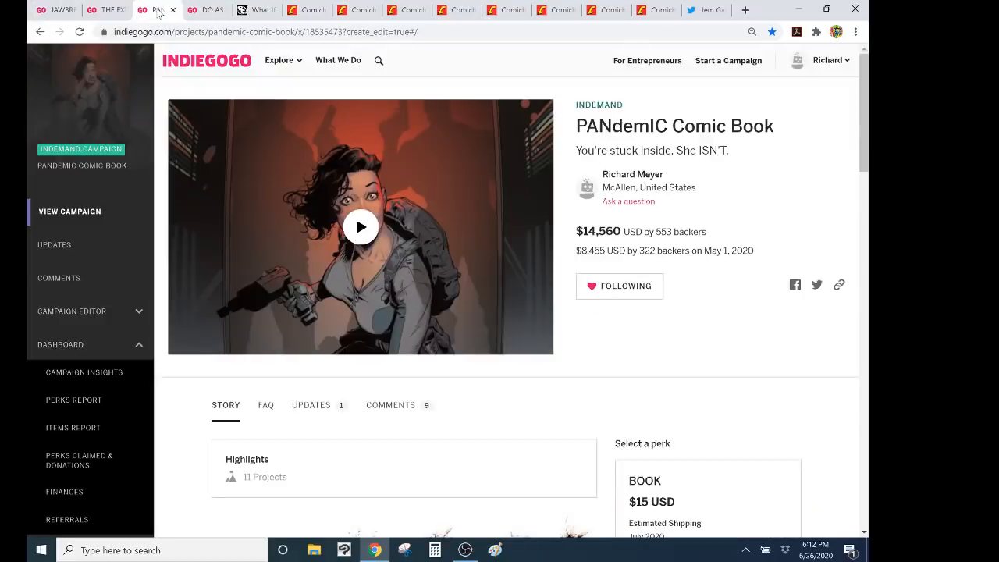
# View the Do As You're Told campaign, then return to Jawbreakers and its Grand Bazaar section
pyautogui.click(205, 10)
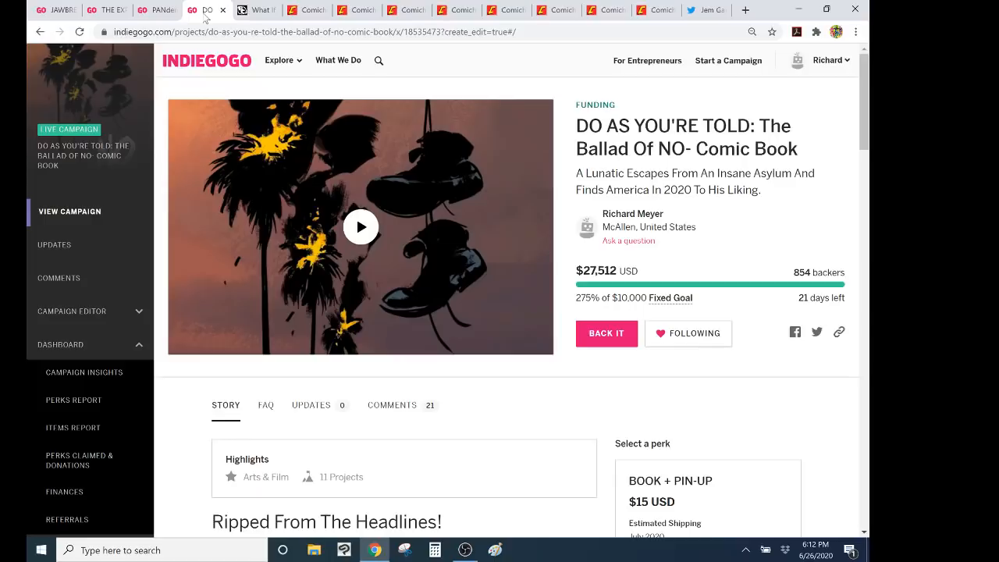
pyautogui.click(63, 11)
pyautogui.scroll(-5, 406, 312)
pyautogui.scroll(-4, 406, 312)
pyautogui.scroll(-2, 406, 312)
pyautogui.scroll(-4, 405, 313)
pyautogui.scroll(-2, 405, 312)
pyautogui.scroll(-4, 406, 313)
pyautogui.scroll(-2, 406, 312)
pyautogui.scroll(3, 406, 312)
pyautogui.scroll(2, 406, 312)
pyautogui.scroll(2, 406, 312)
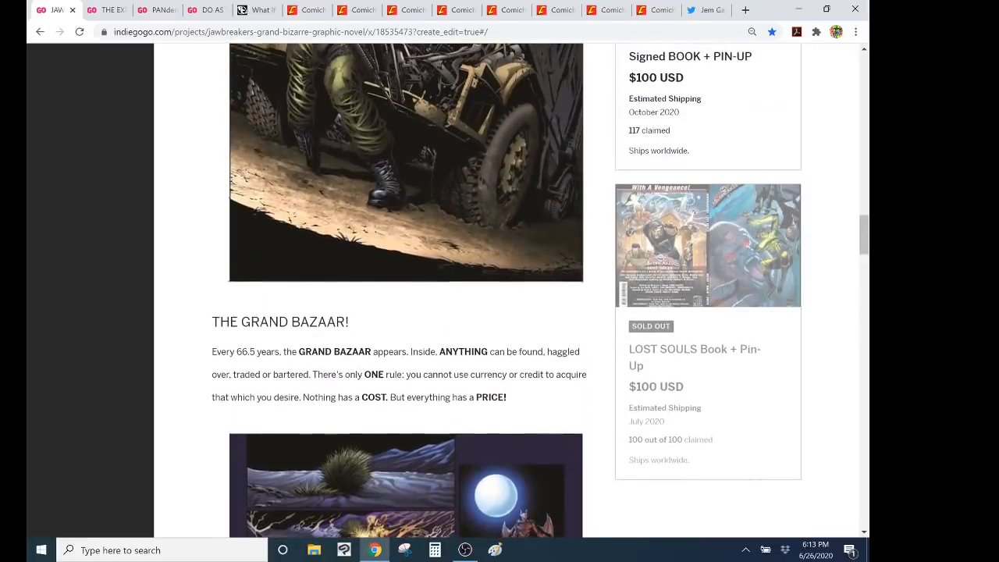